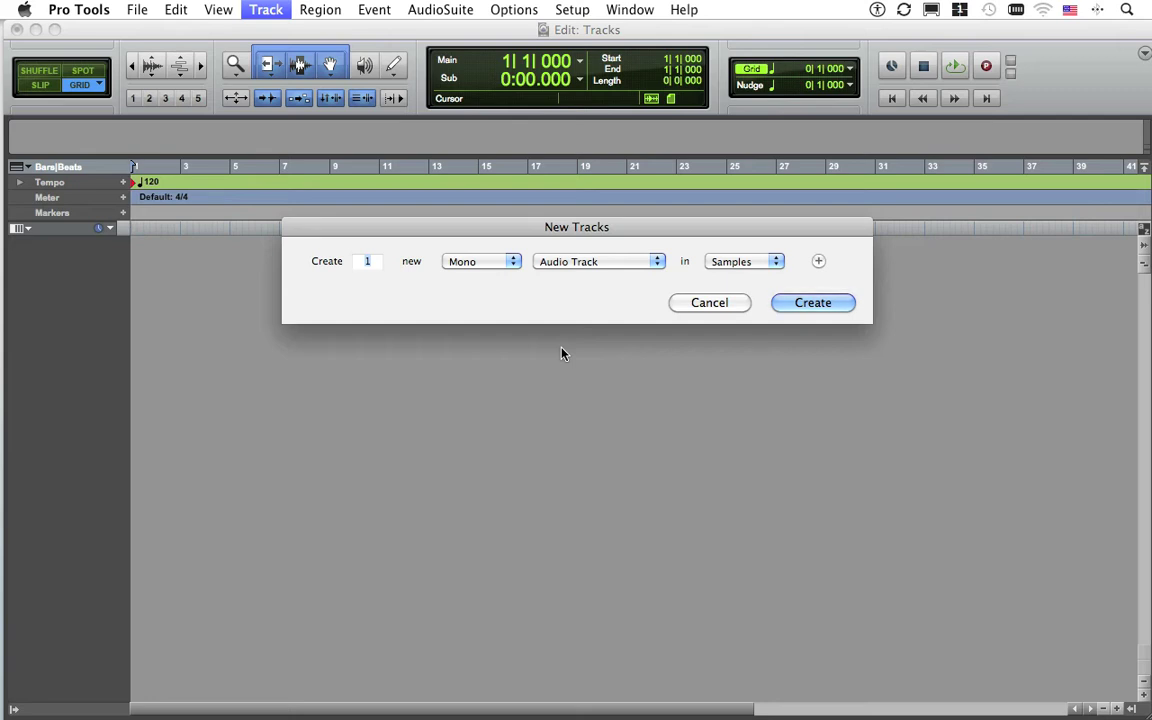
Step: Cycle one new track through the stereo format and the track types up to Instrument Track, returning to a mono Audio Track
key("BackSpace")
type("1")
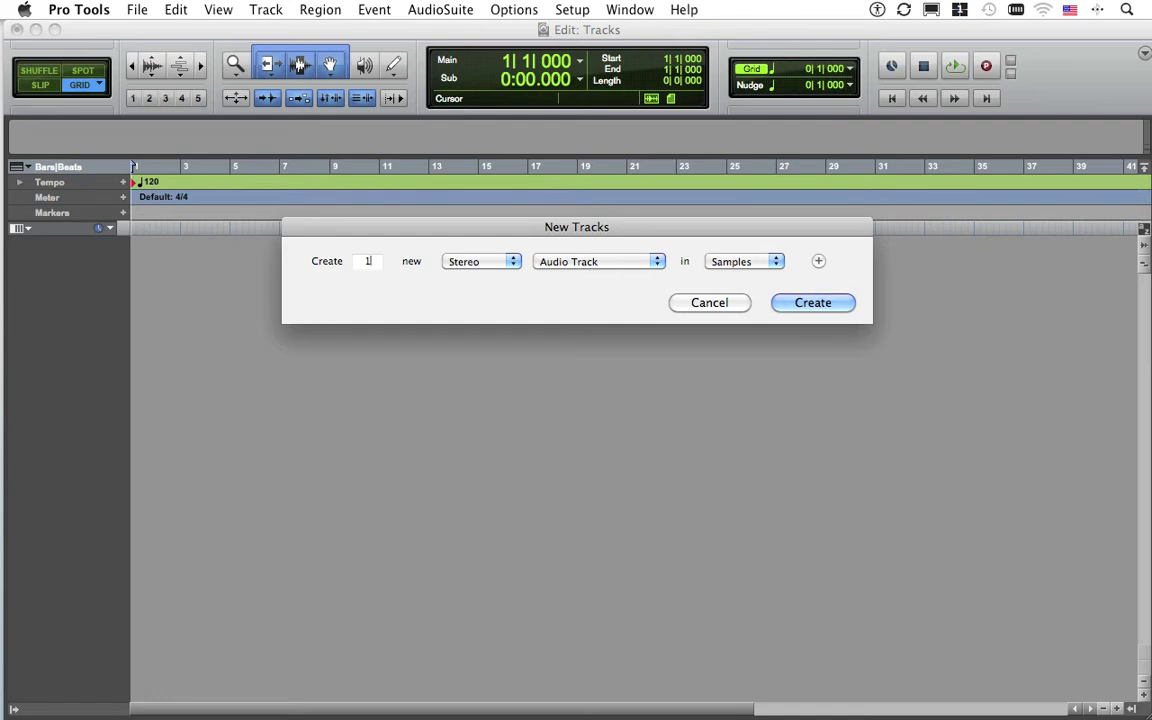
key("super+Left")
key("super+Down")
key("super+Down")
key("super+Down")
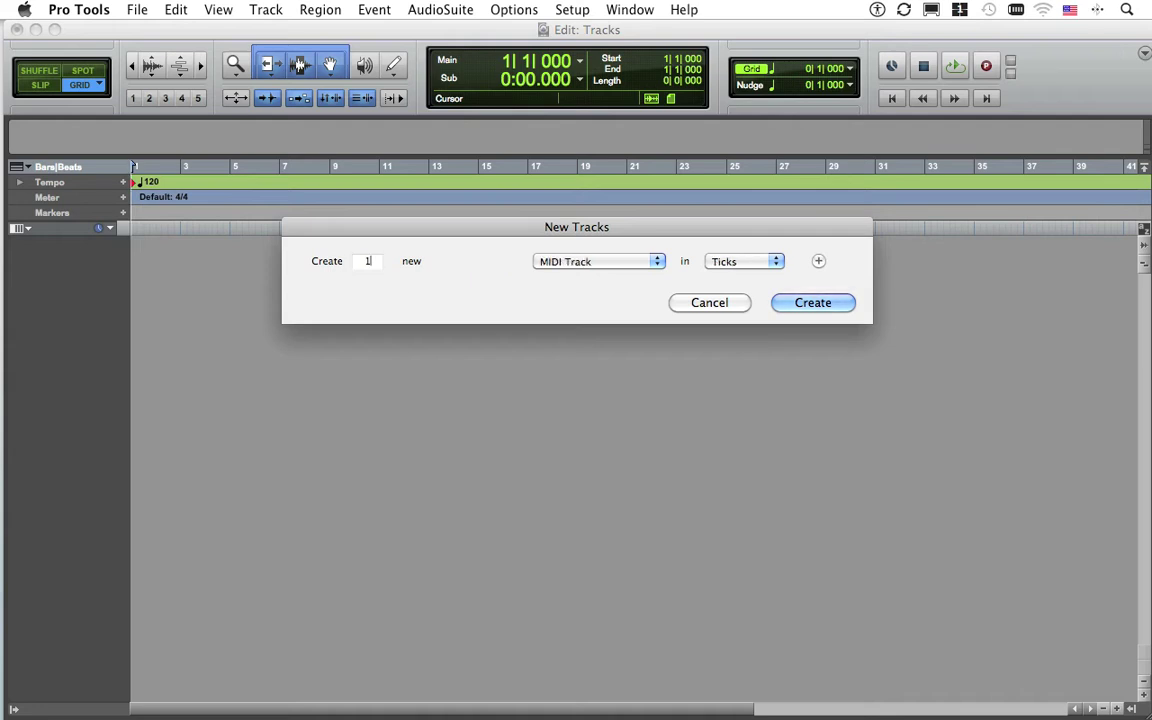
key("super+Down")
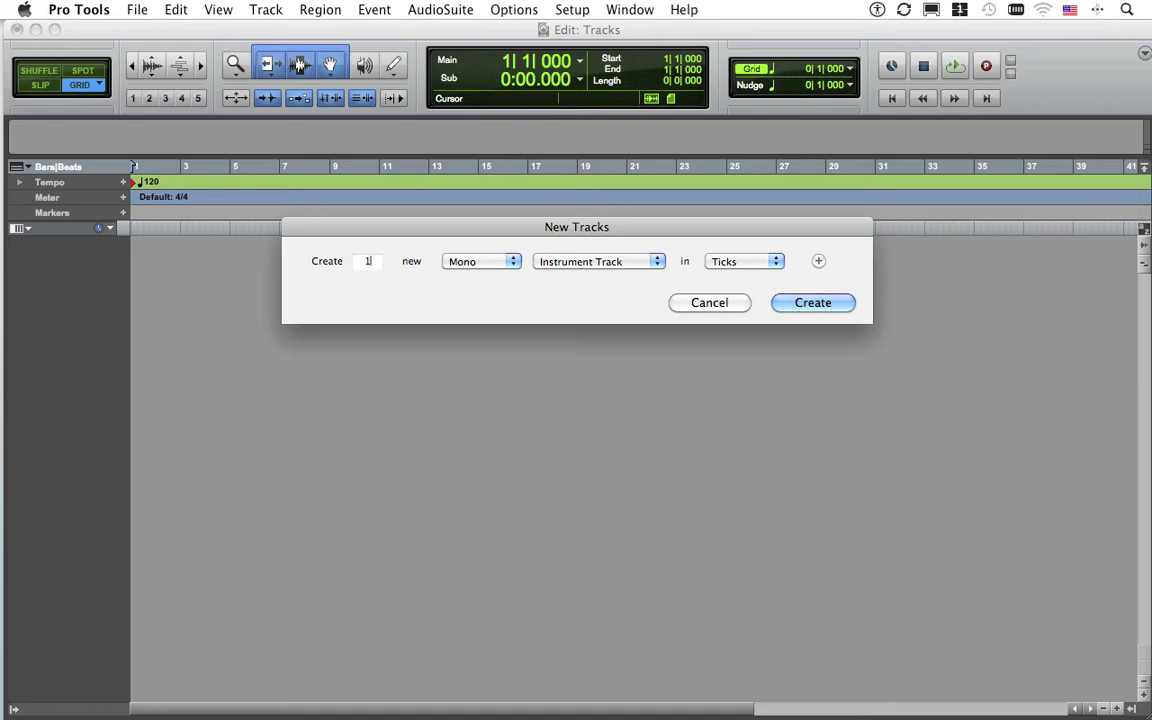
key("super+Up")
key("super+Up")
key("super+Up")
key("super+Up")
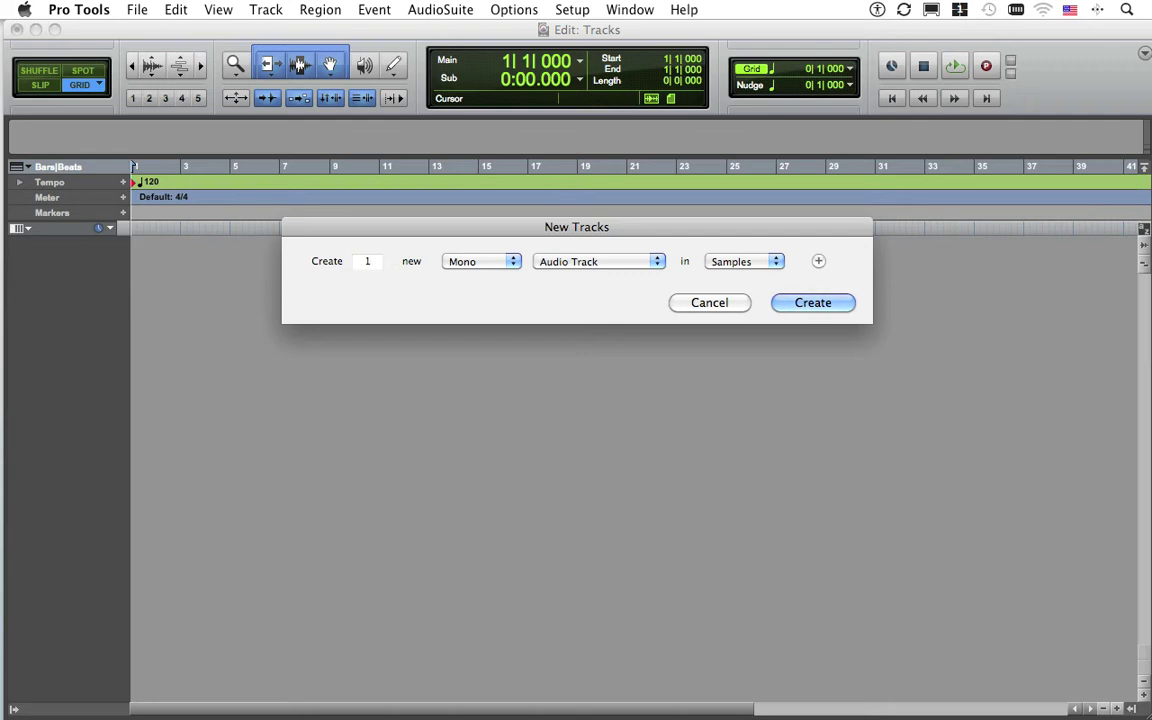
Step: Add three rows to the new tracks list: a mono Aux Input, a MIDI Track and a mono Instrument Track
key("super+plus")
key("super+Down")
key("super+plus")
key("super+Down")
key("super+Down")
key("super+Down")
key("super+plus")
key("super+Down")
key("super+Down")
key("super+Down")
key("super+Down")
Step: Add a stereo Master Fader row and create all five tracks
key("super+plus")
key("super+Down")
key("super+Down")
key("super+Down")
key("super+Up")
key("super+Up")
key("super+Up")
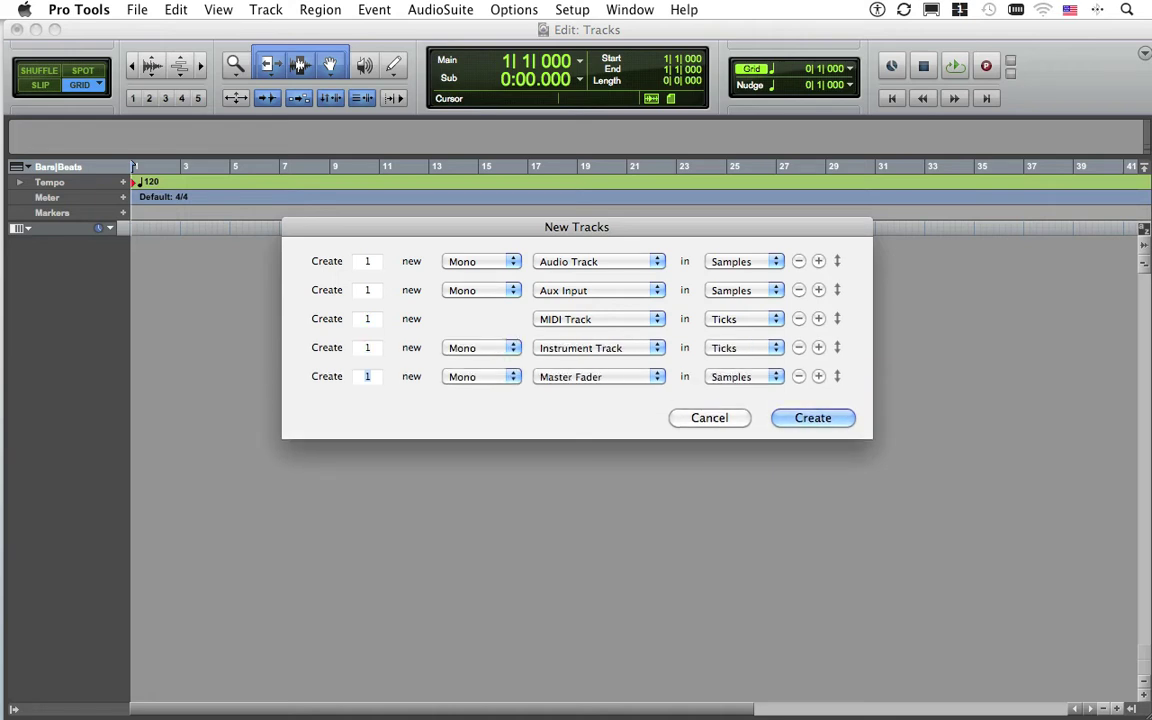
key("super+Right")
left_click(808, 425)
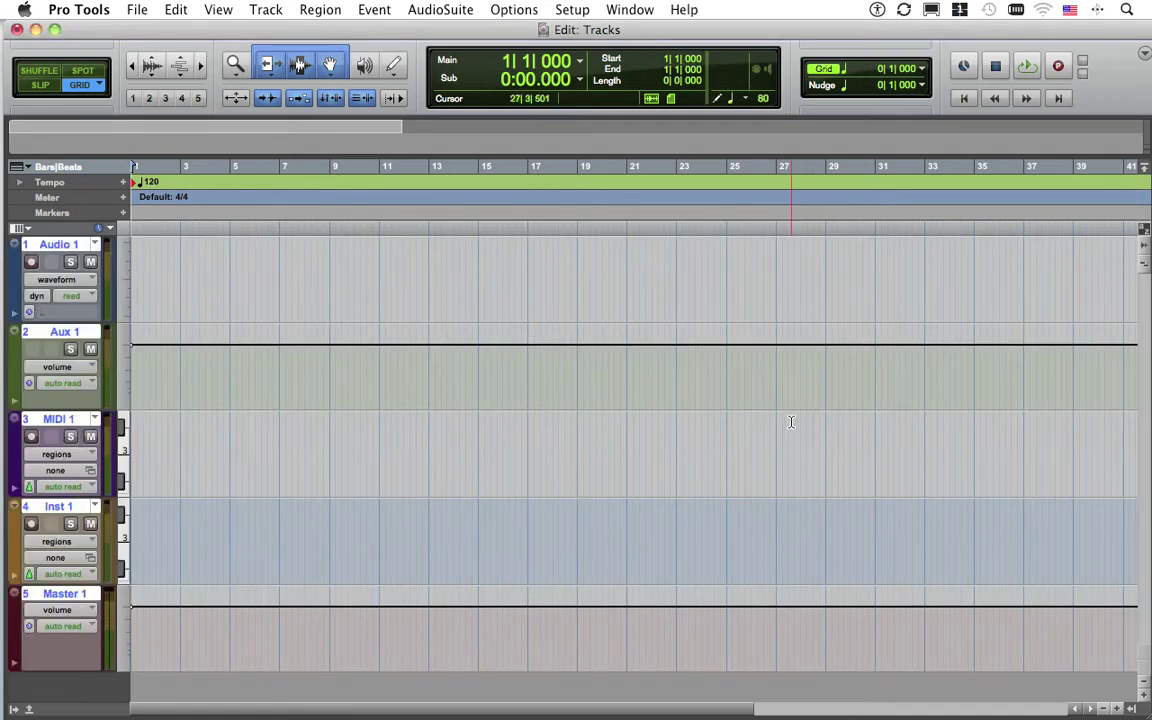
Step: Try range selections on the audio, MIDI, instrument, aux and master tracks, and return to the session start
left_click_drag(186, 250, 609, 290)
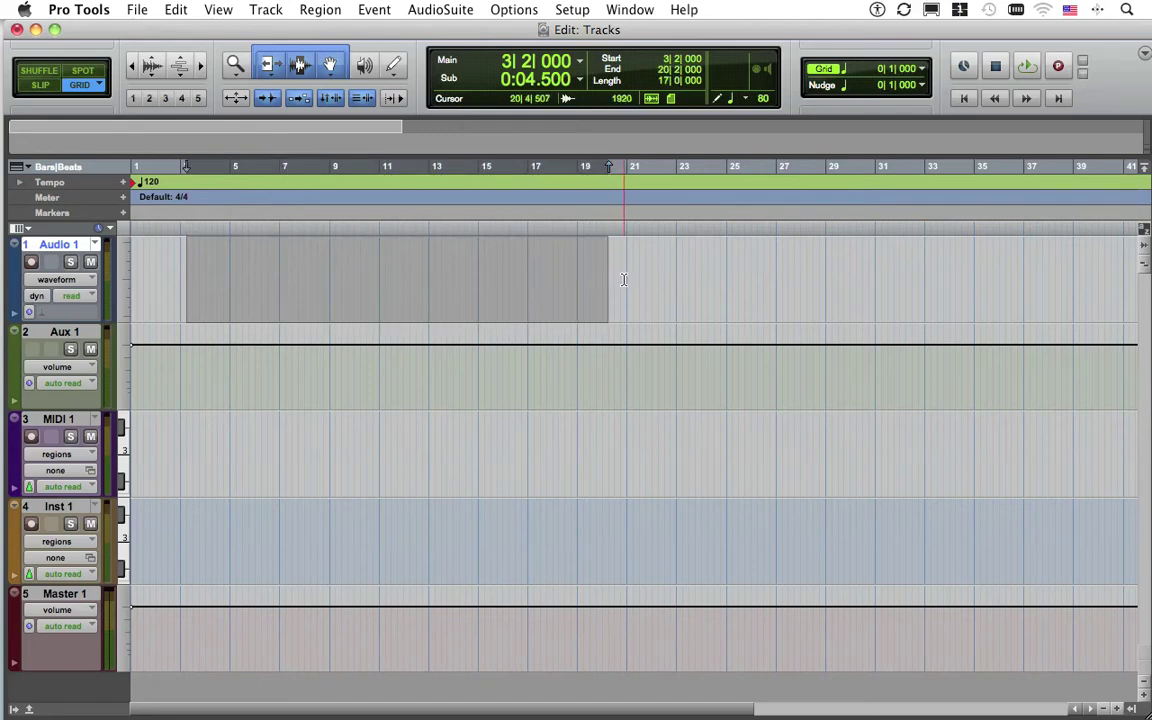
left_click(623, 282)
left_click_drag(193, 450, 676, 540)
left_click(689, 470)
left_click_drag(186, 345, 506, 380)
left_click_drag(211, 620, 500, 628)
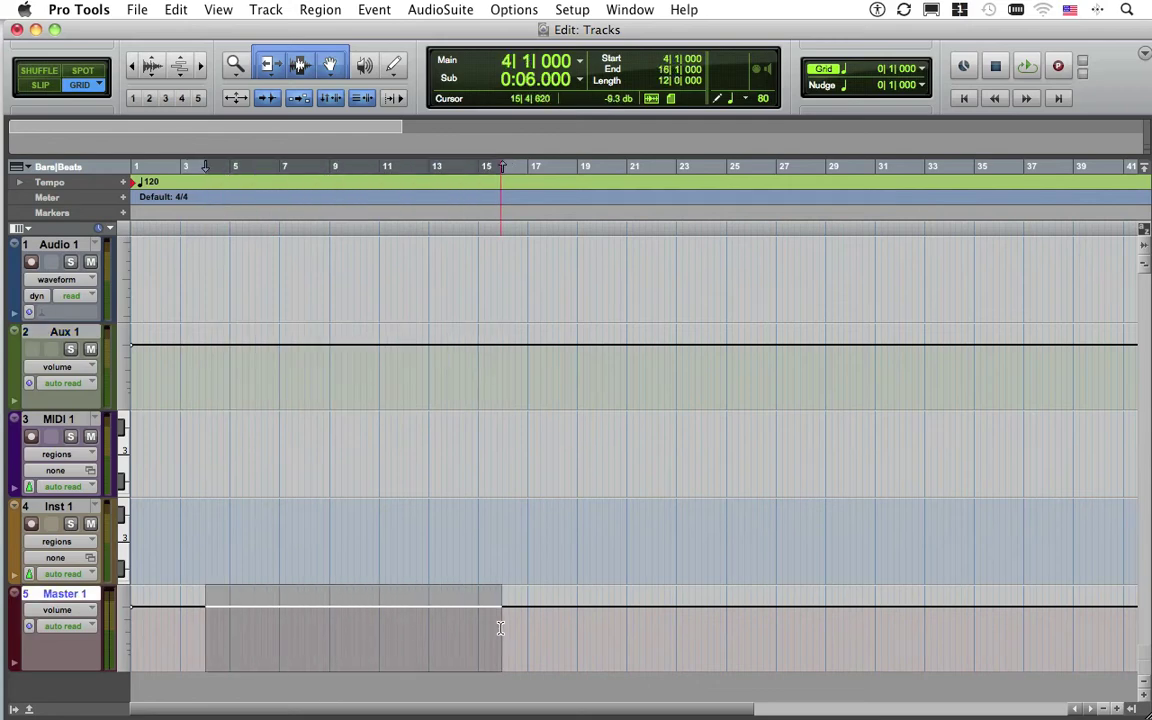
key("Return")
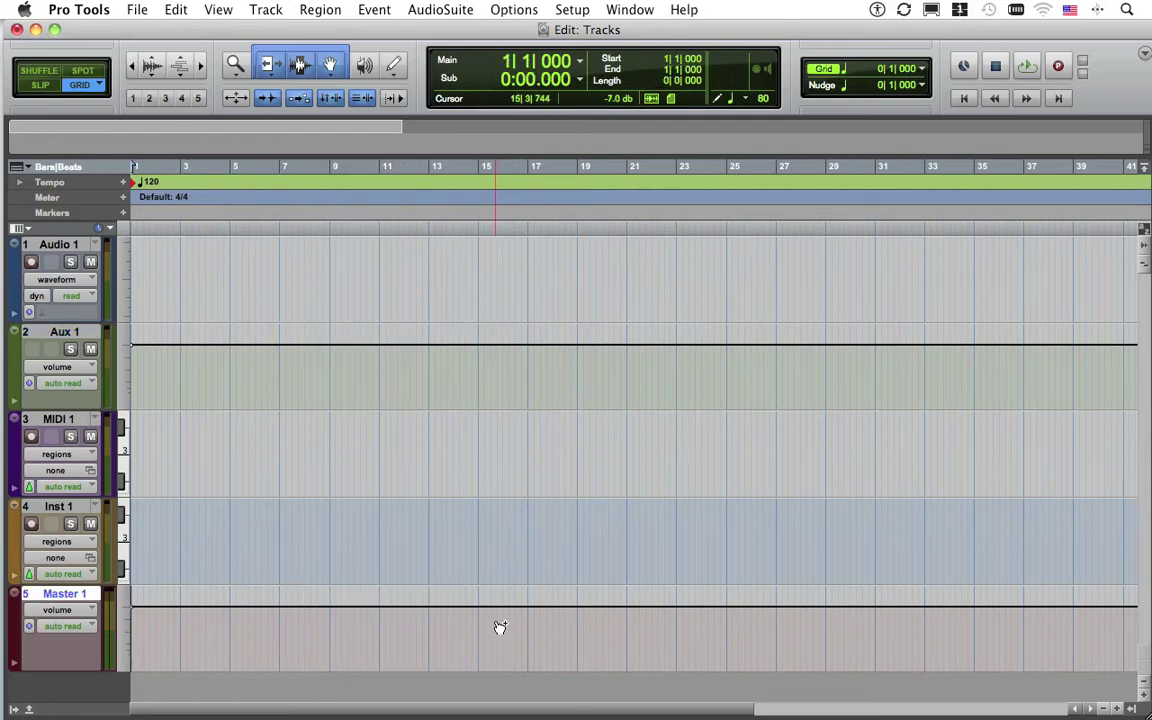
Step: Show the Mix window, try the Aux 1 and Master 1 volume faders, and return to the Edit window
key("super+equal")
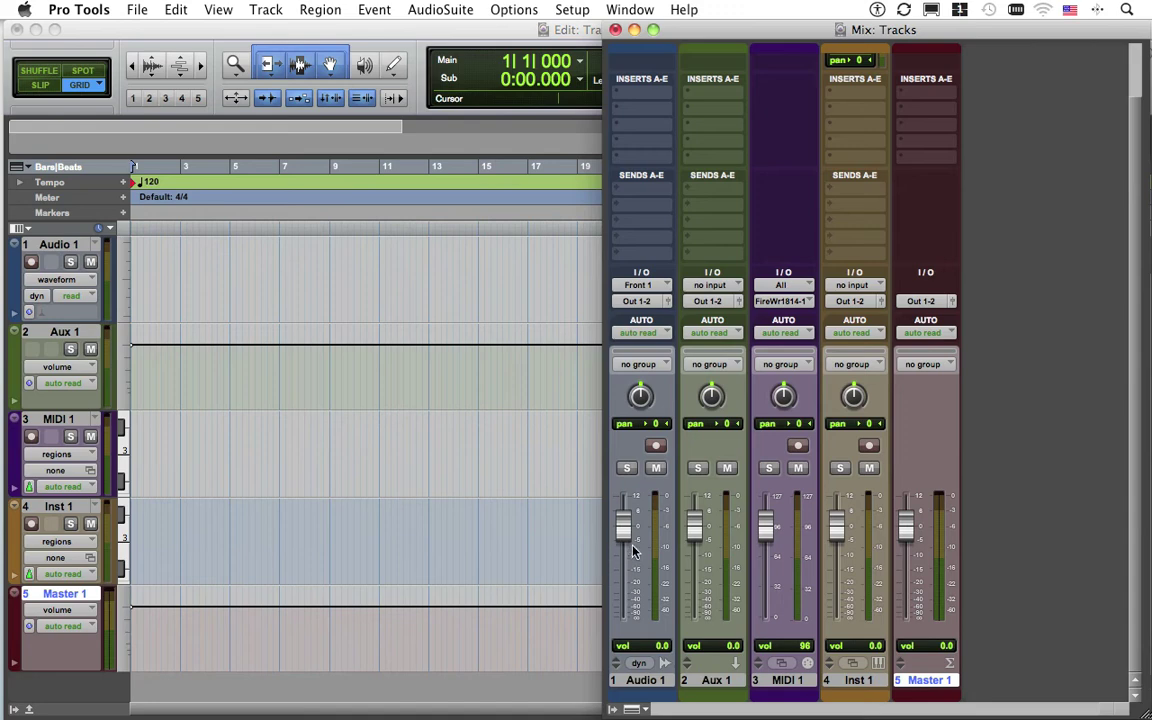
left_click_drag(692, 522, 697, 608)
left_click(695, 606, "alt")
mouse_move(905, 526)
left_mouse_down()
mouse_move(906, 575)
mouse_move(905, 545)
left_mouse_up()
key("super+equal")
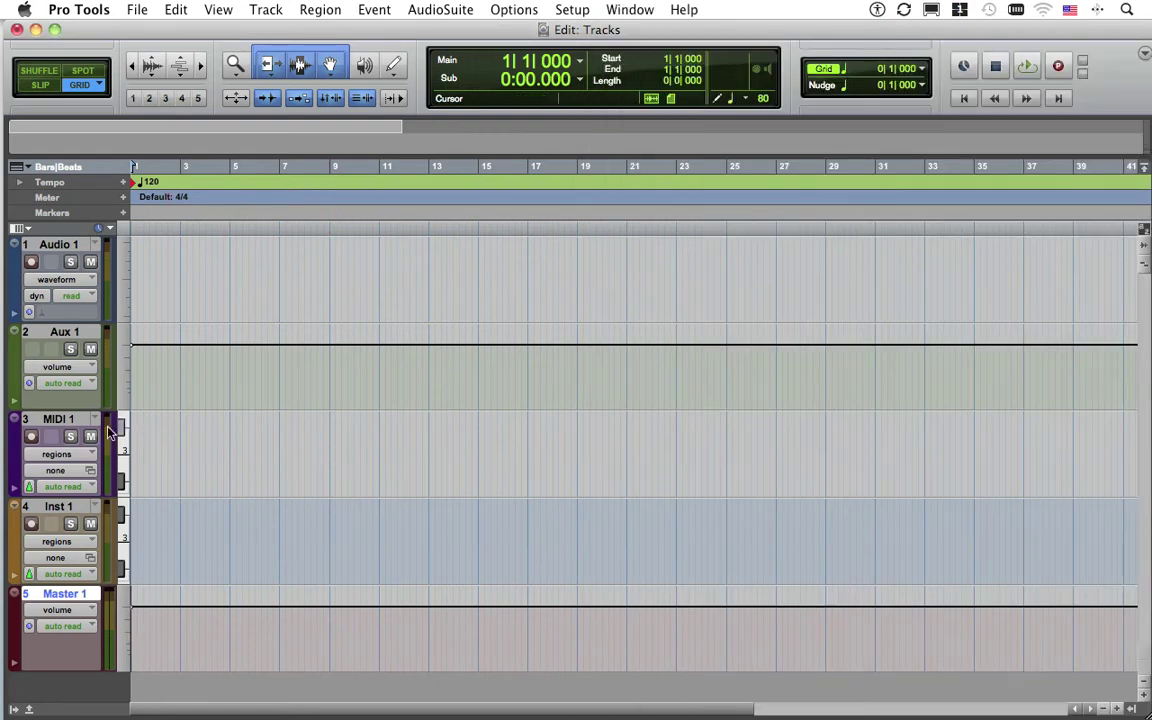
left_click(67, 456)
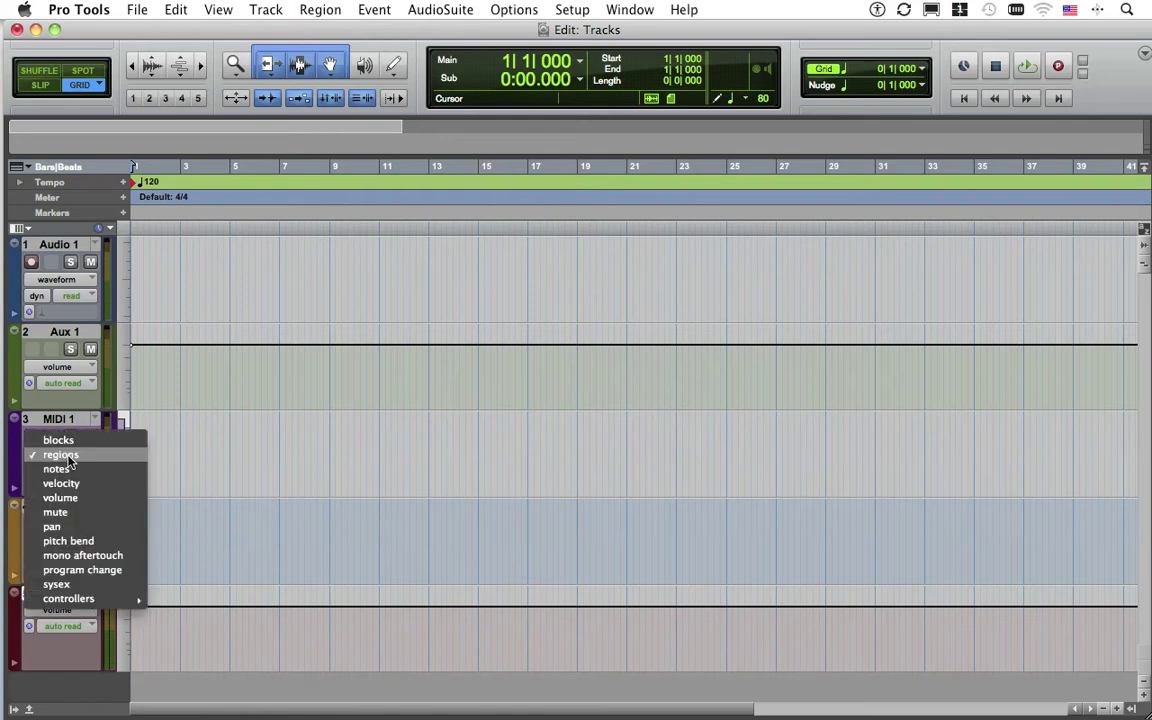
left_click(68, 457)
left_click(119, 442)
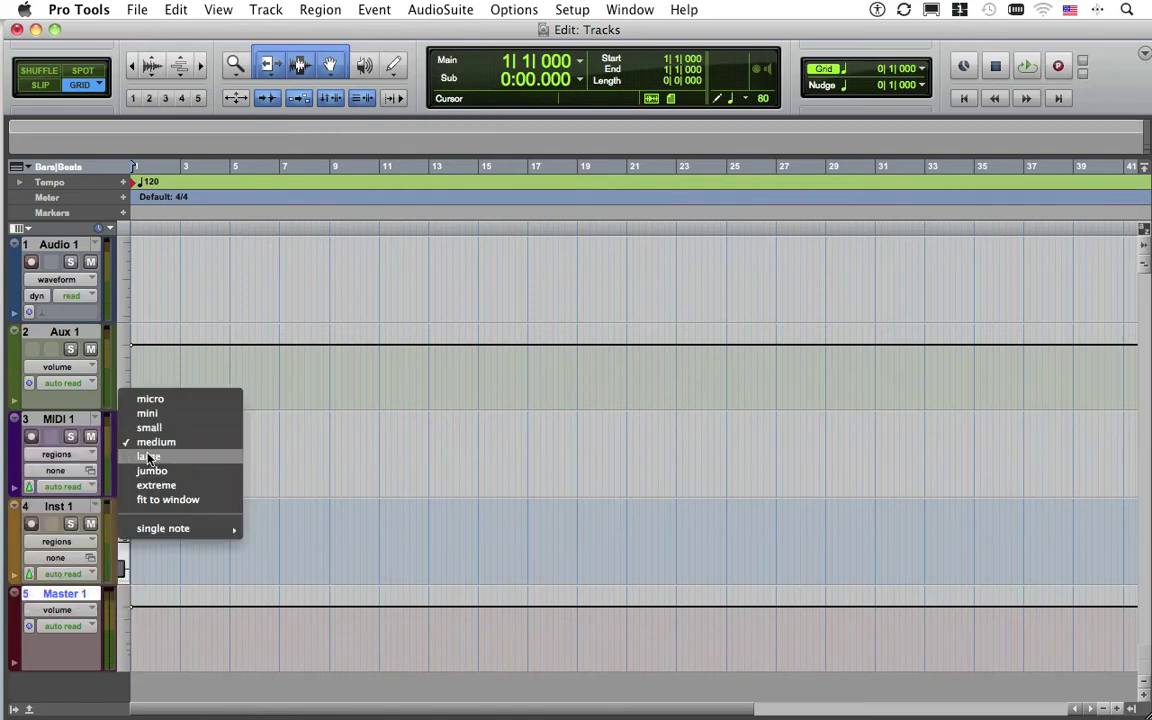
left_click(267, 463)
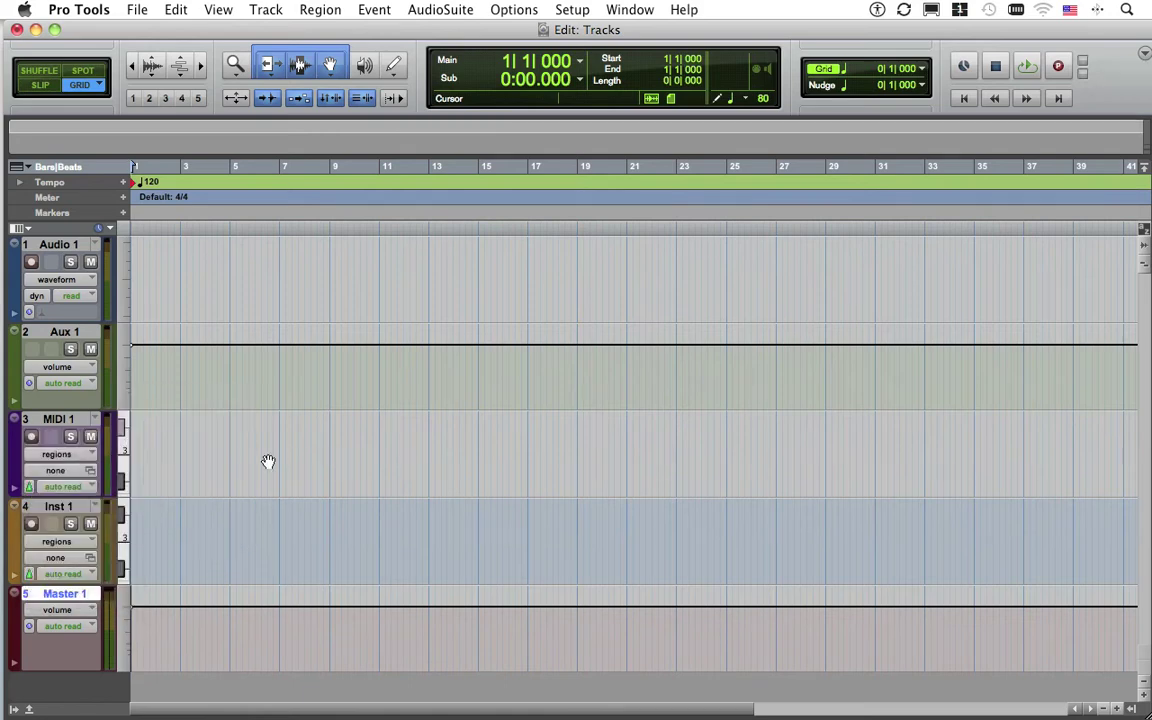
Step: Set the track view of both MIDI 1 and Inst 1 to notes
left_click(88, 458)
left_click(86, 470)
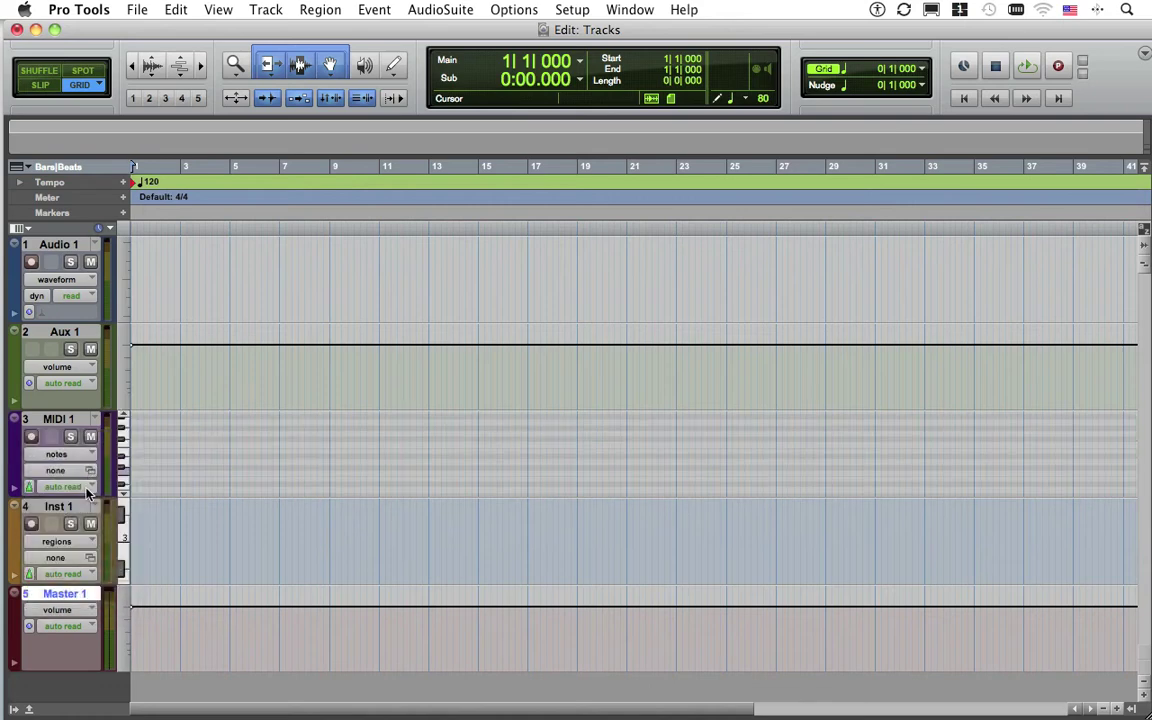
left_click(62, 541)
left_click(84, 557)
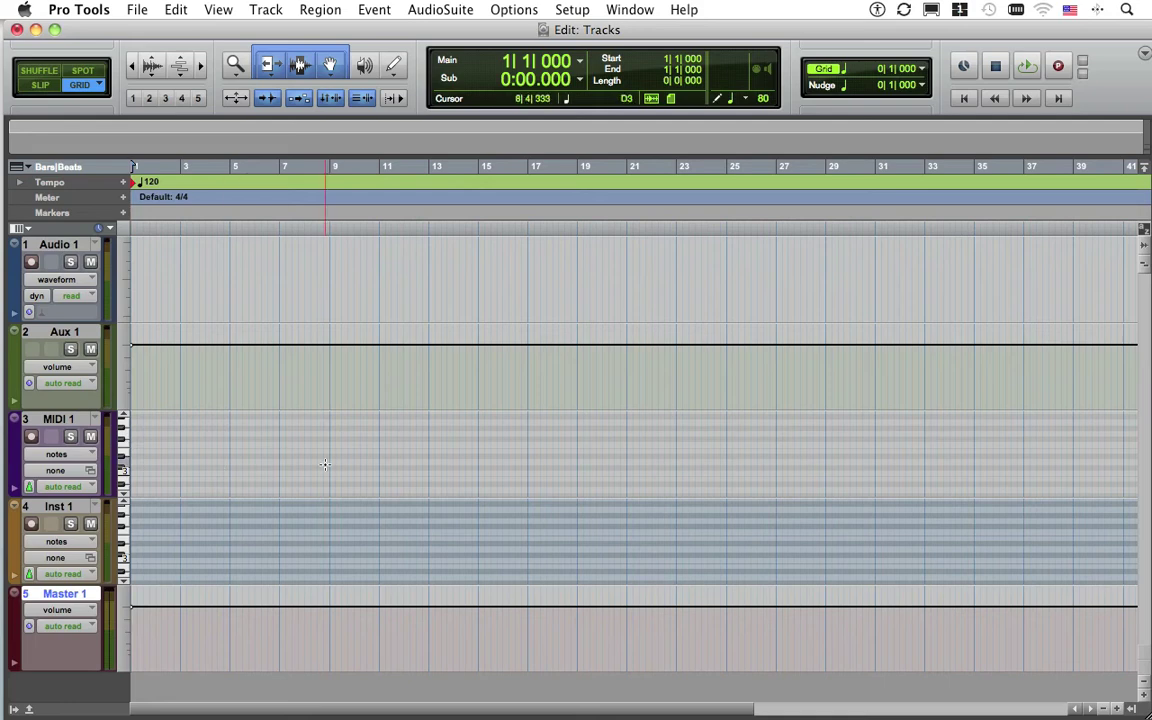
Step: Show the Mix window and set Audio 1's input to Presonus 1 (Mono)
key("super+equal")
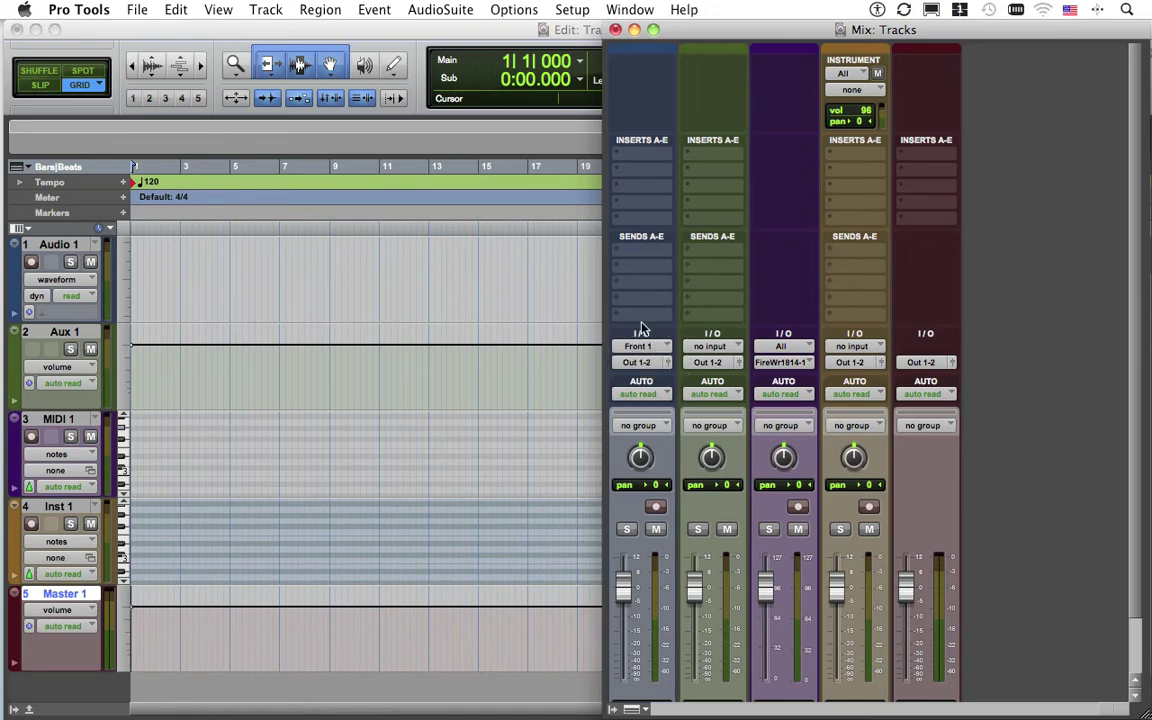
left_click(633, 348)
mouse_move(732, 350)
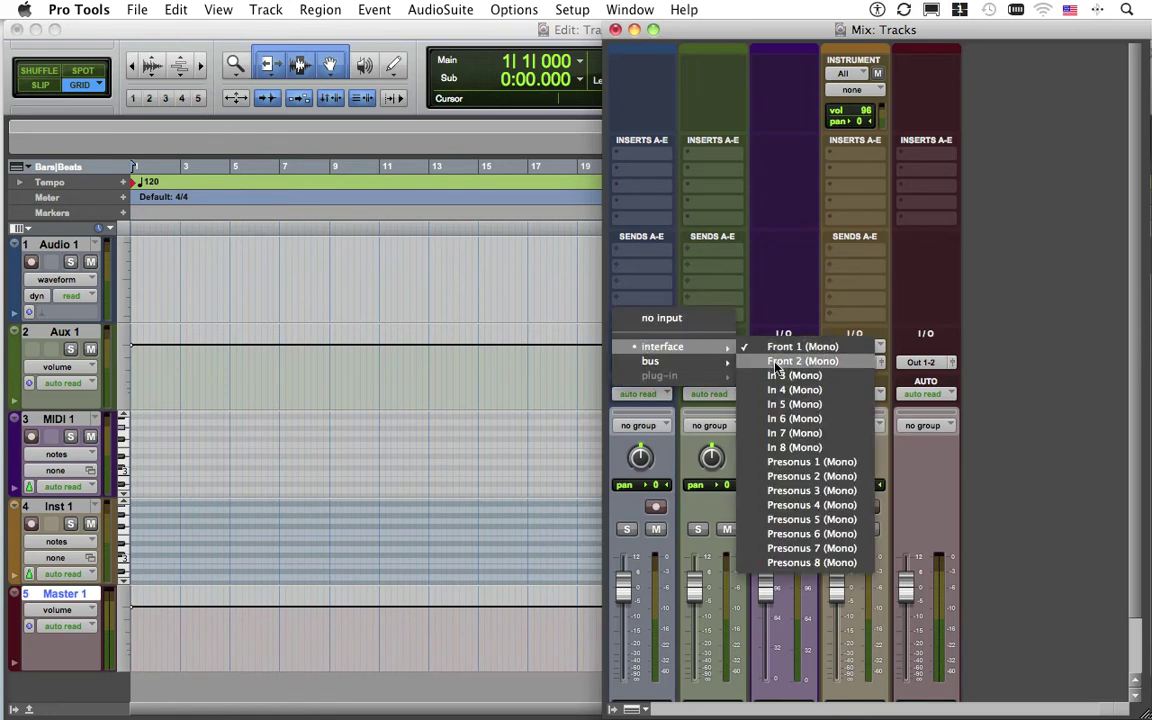
left_click(795, 462)
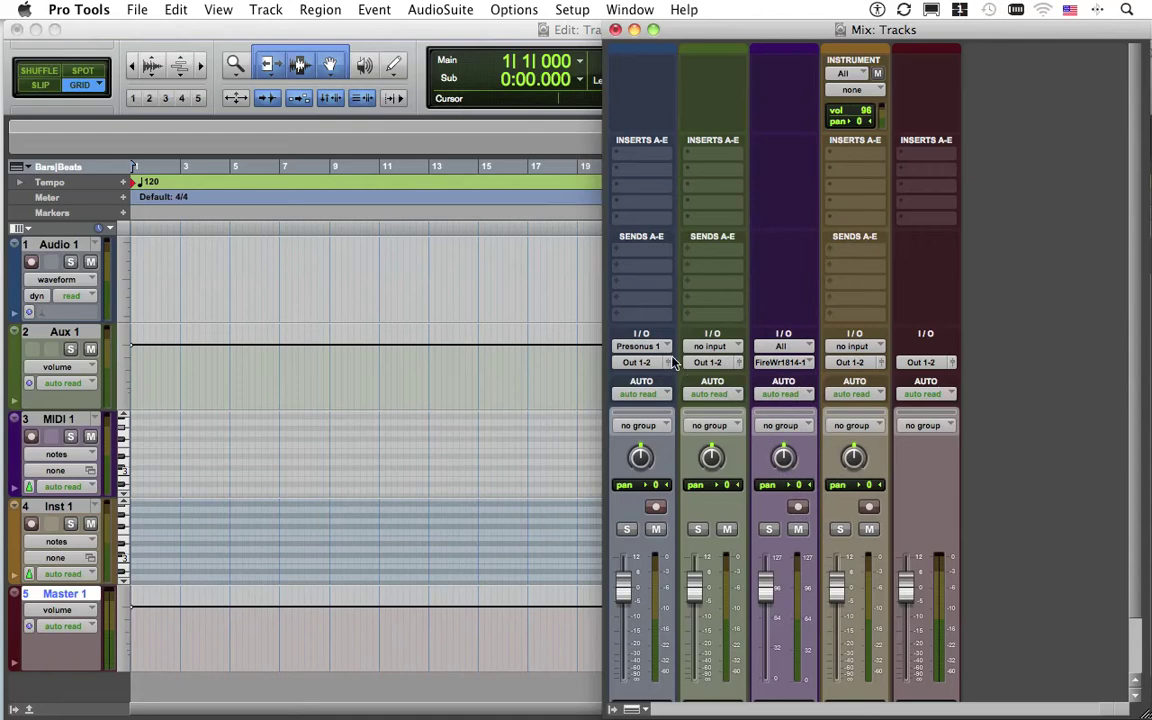
left_click(660, 401)
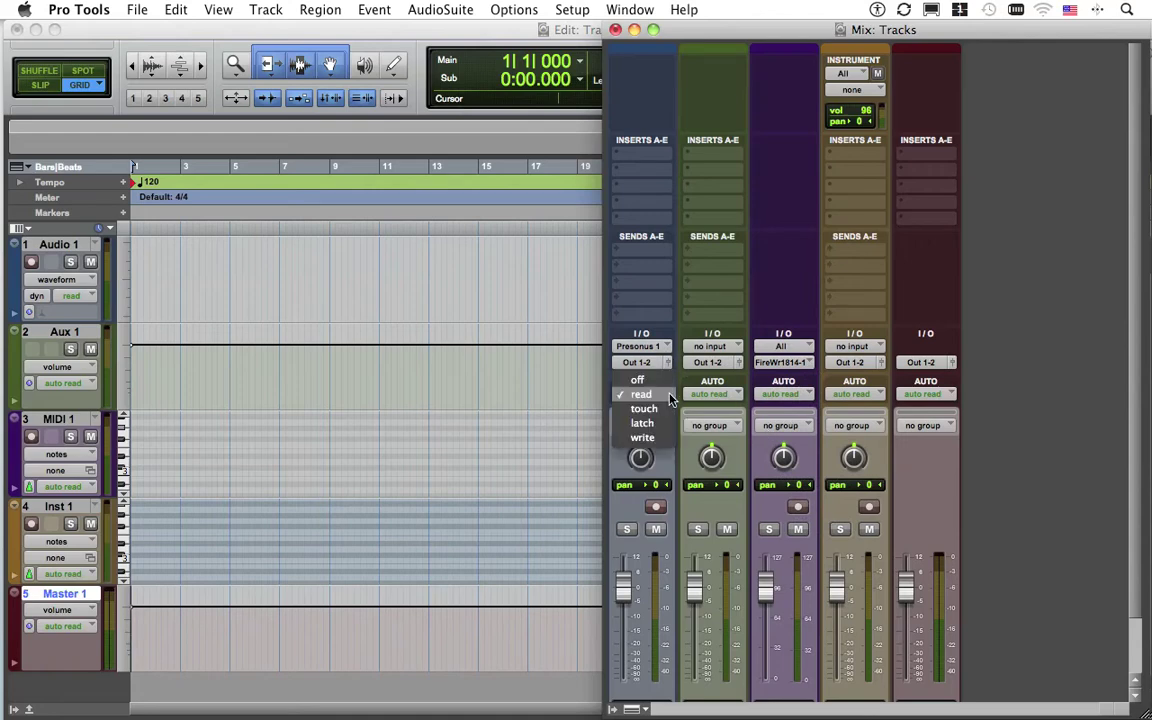
left_click(607, 408)
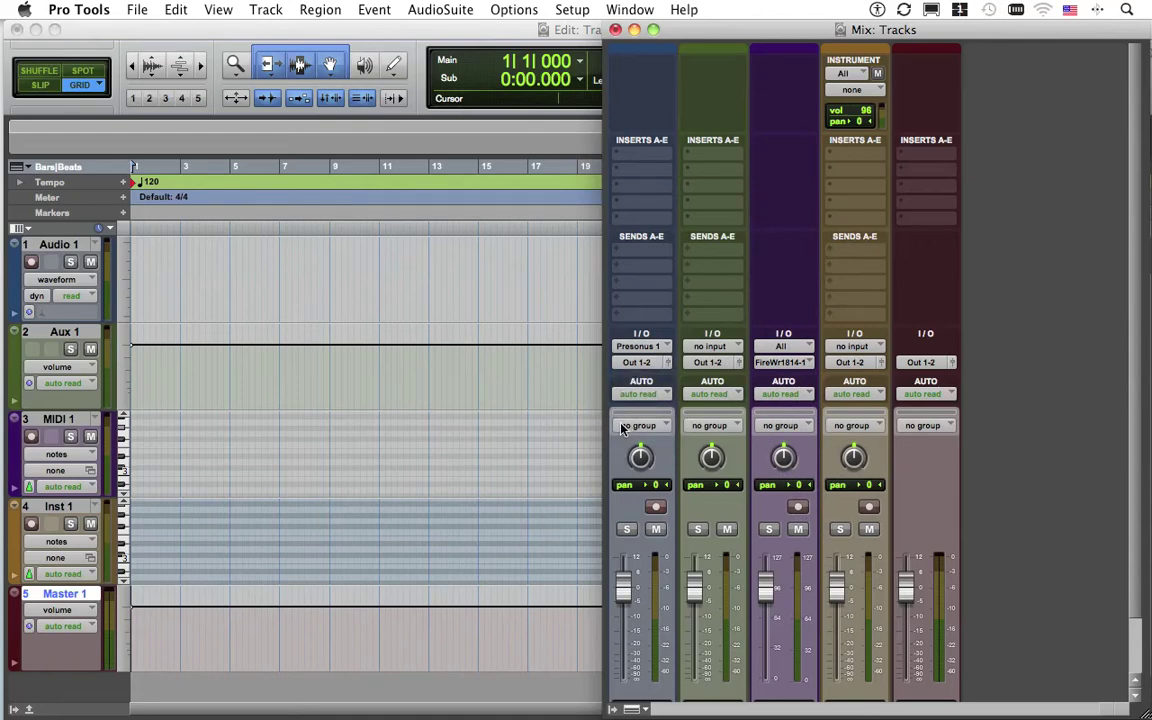
left_click(619, 428)
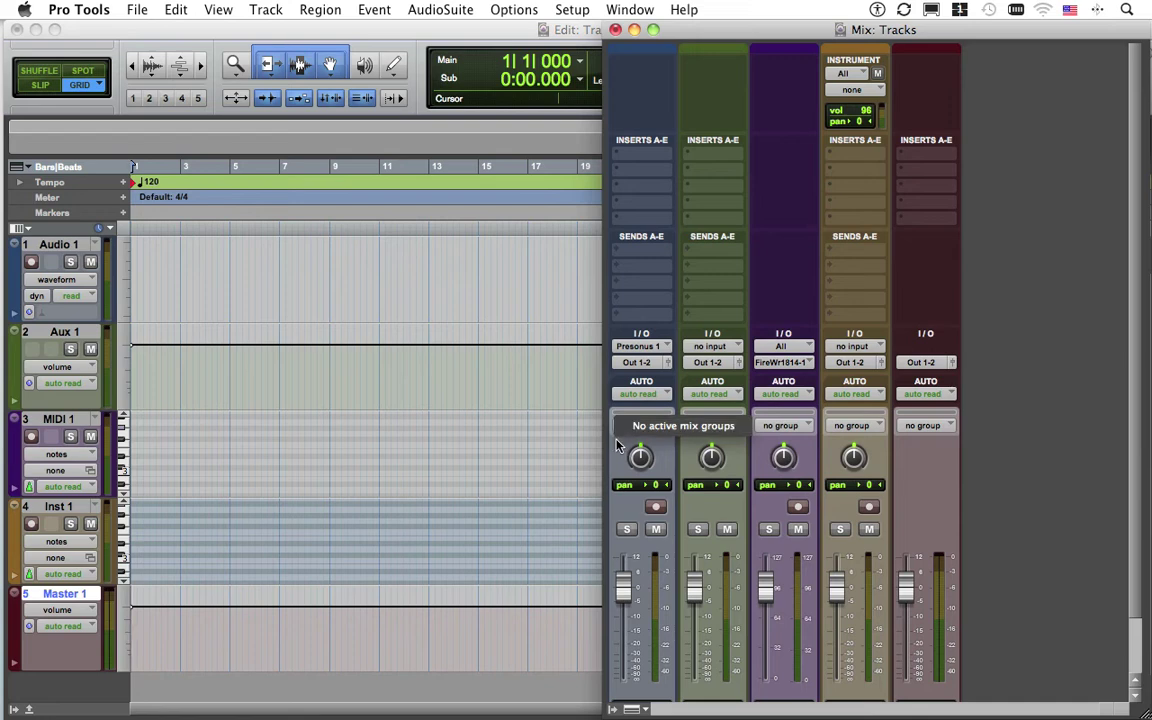
left_click(620, 430)
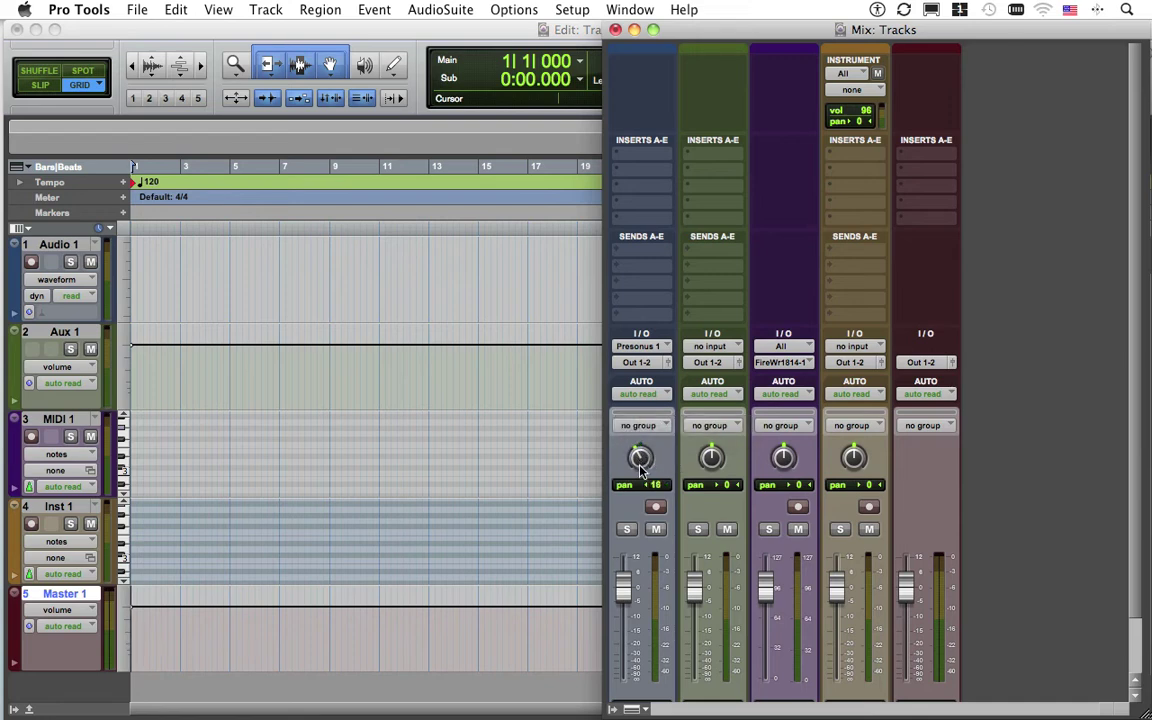
Step: Try Audio 1's pan, record-enable, mute and volume controls, resetting pan and volume to their defaults
mouse_move(640, 458)
left_mouse_down()
mouse_move(636, 404)
mouse_move(645, 480)
mouse_move(645, 467)
left_mouse_up()
left_click(643, 462, "alt")
left_click(656, 508)
left_click(655, 529)
left_click(655, 529)
scroll(652, 567, "down", 2)
left_click_drag(622, 525, 622, 584)
left_click(626, 584, "alt")
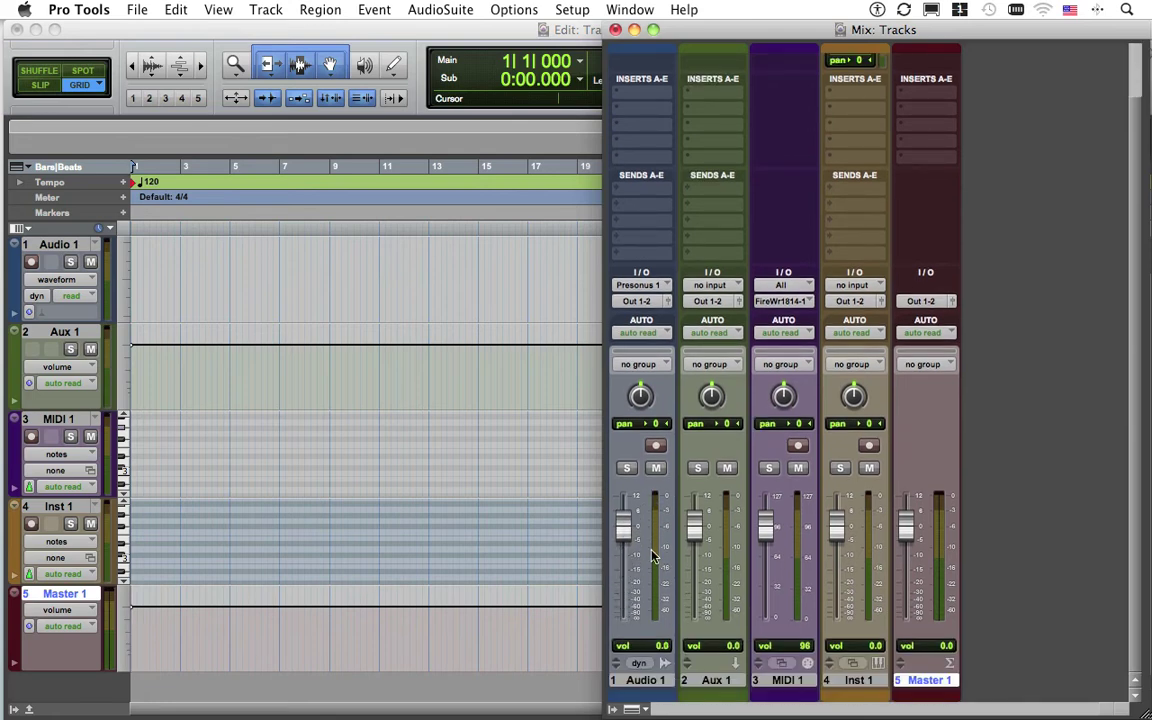
Step: Select the Aux 1 channel strip and switch the selection to MIDI 1
left_click(708, 679)
left_click(612, 709)
left_click(641, 559)
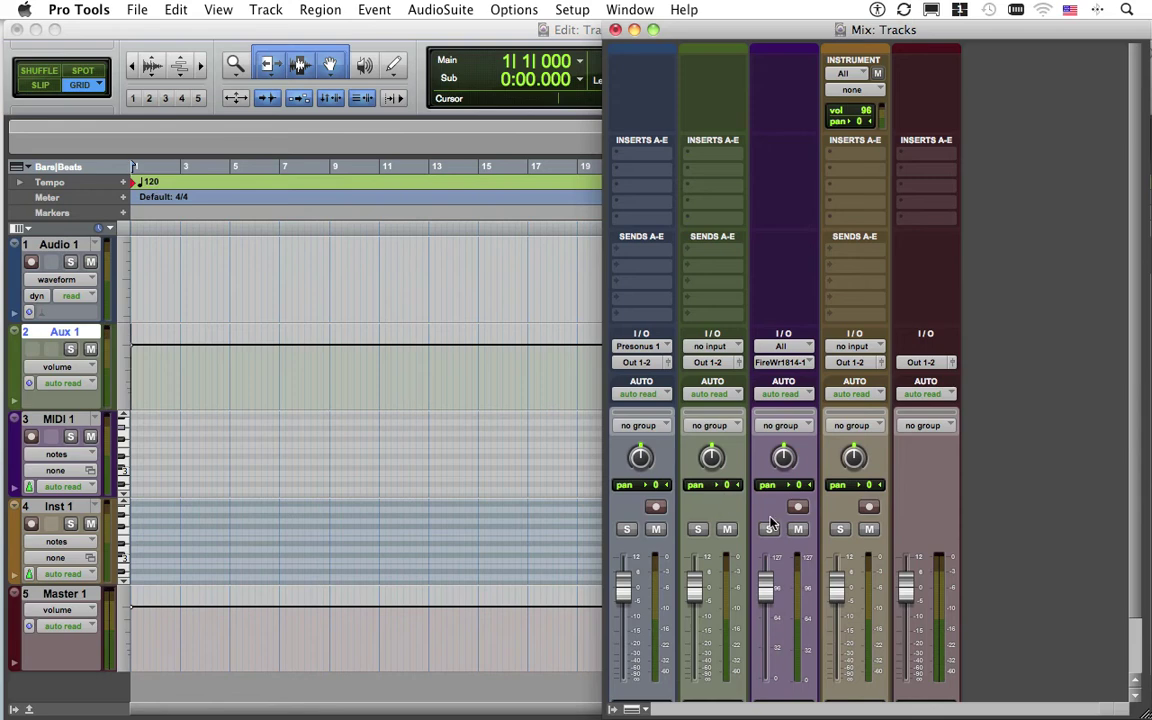
scroll(770, 522, "down", 3)
left_click(790, 680)
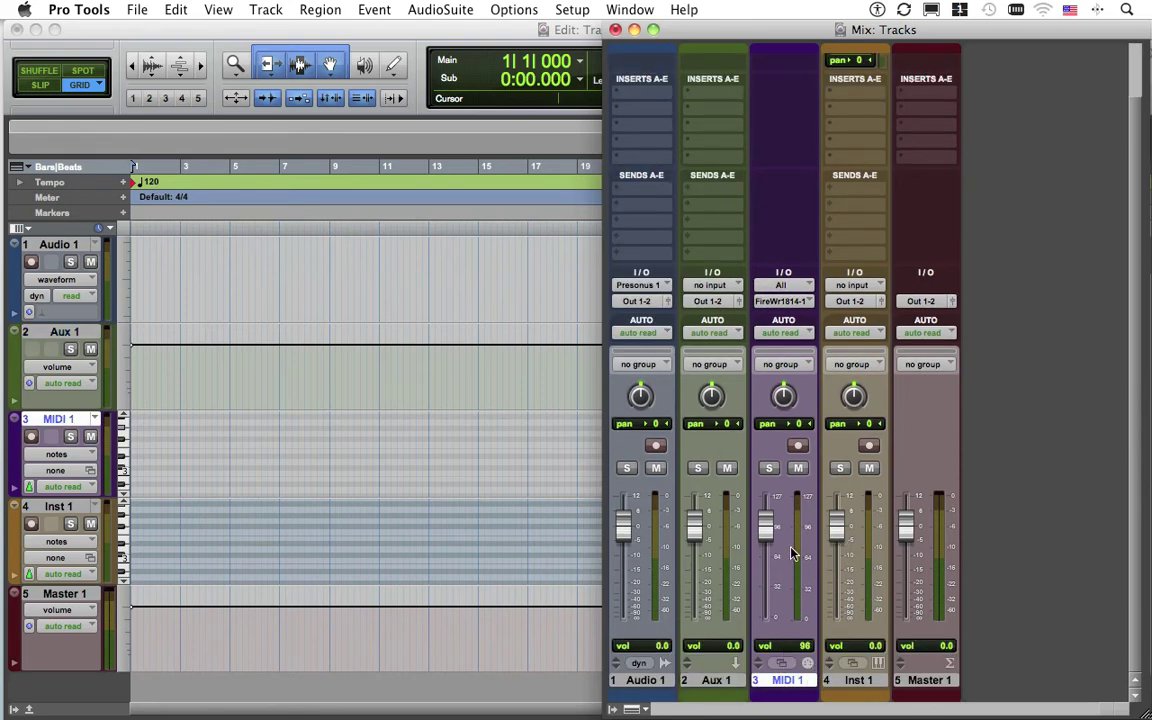
Step: Examine the predefined E-MU Xboard25 and FireWire 1814 input choices for MIDI 1, keeping its input on All
scroll(792, 545, "up", 3)
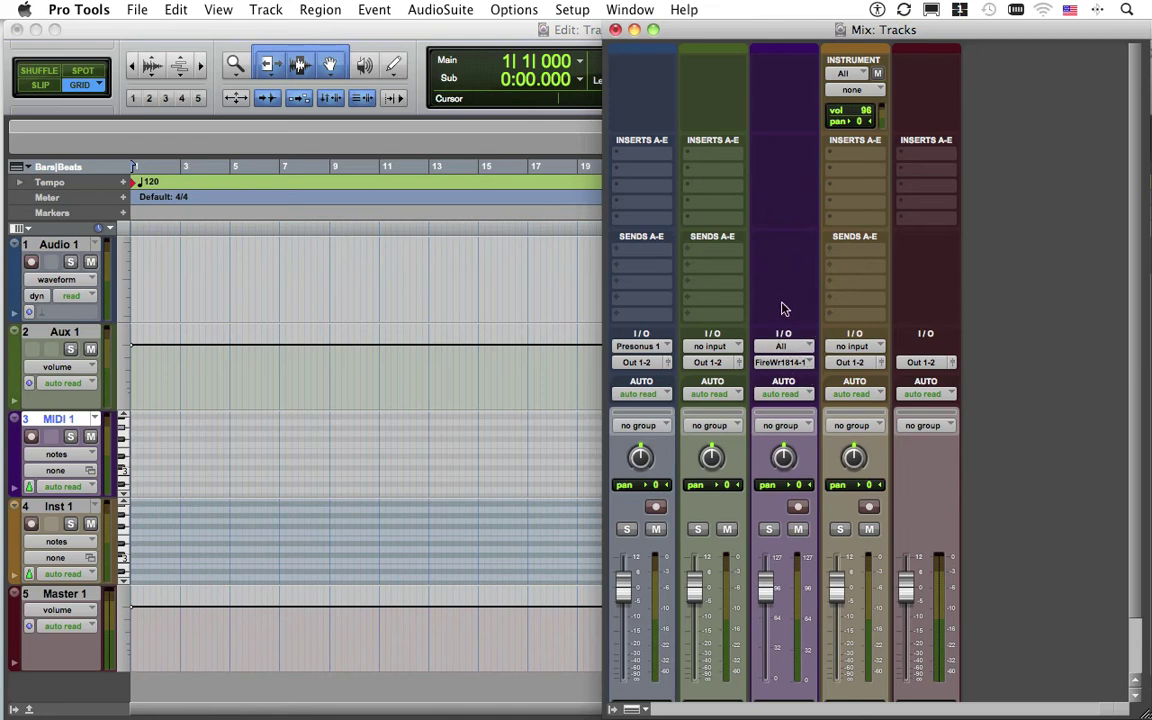
left_click(781, 346)
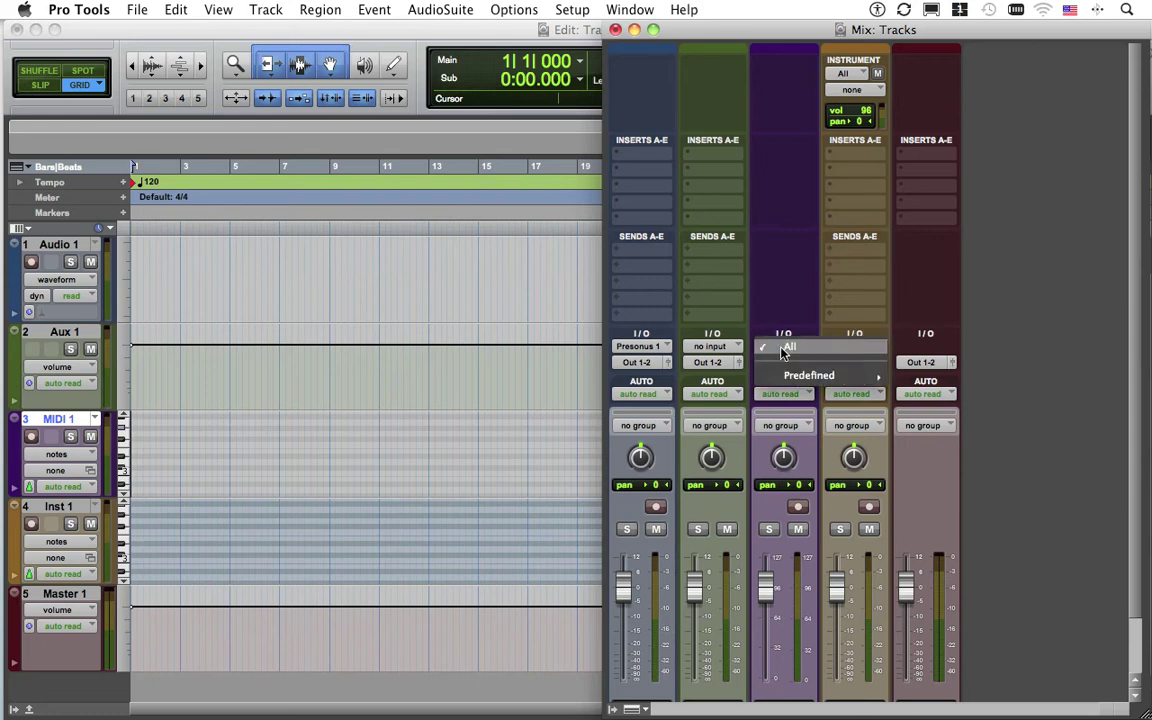
mouse_move(836, 378)
mouse_move(922, 392)
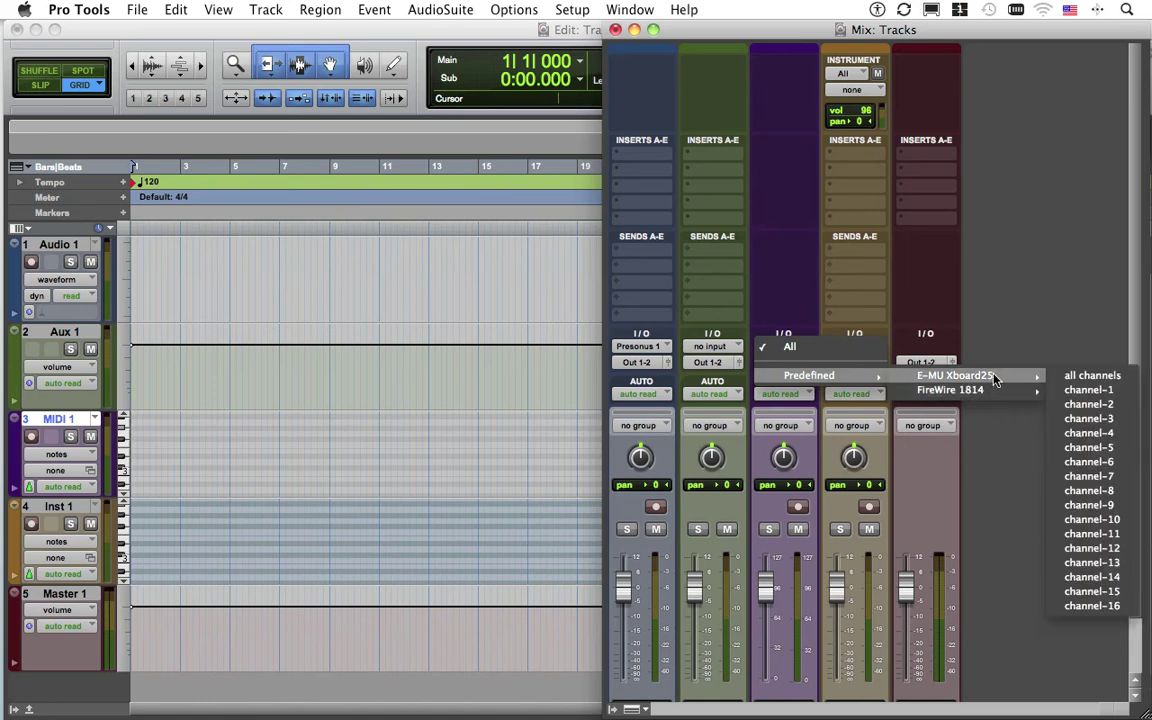
mouse_move(989, 399)
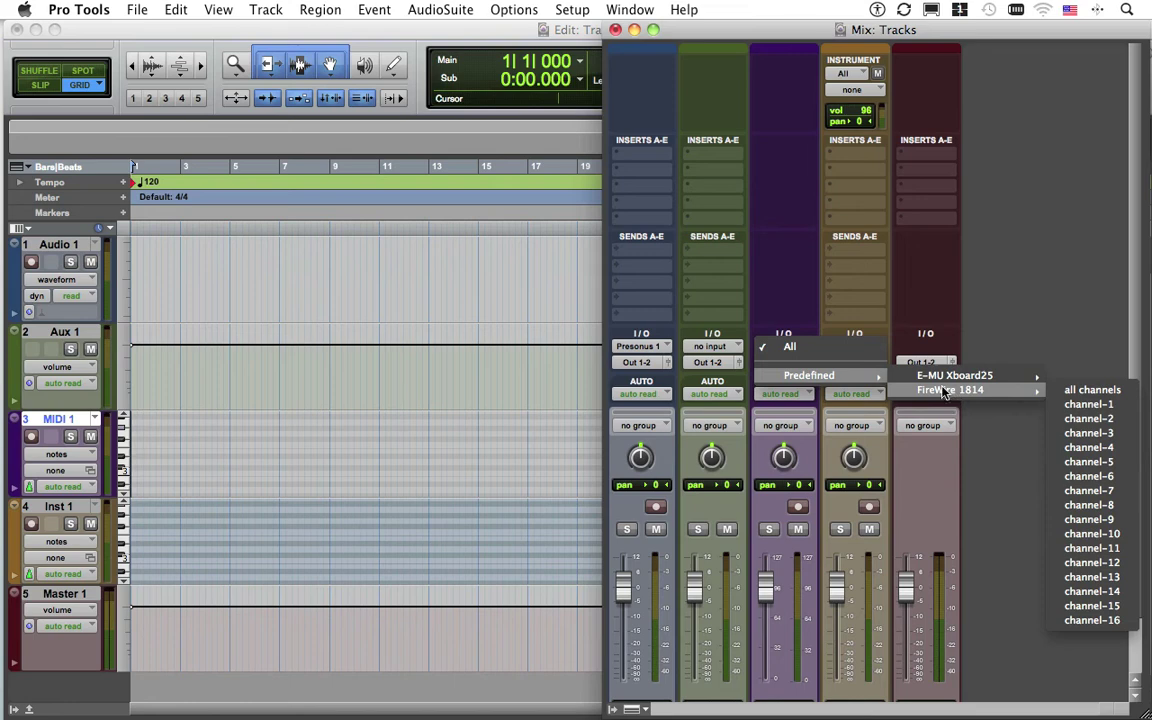
left_click(790, 347)
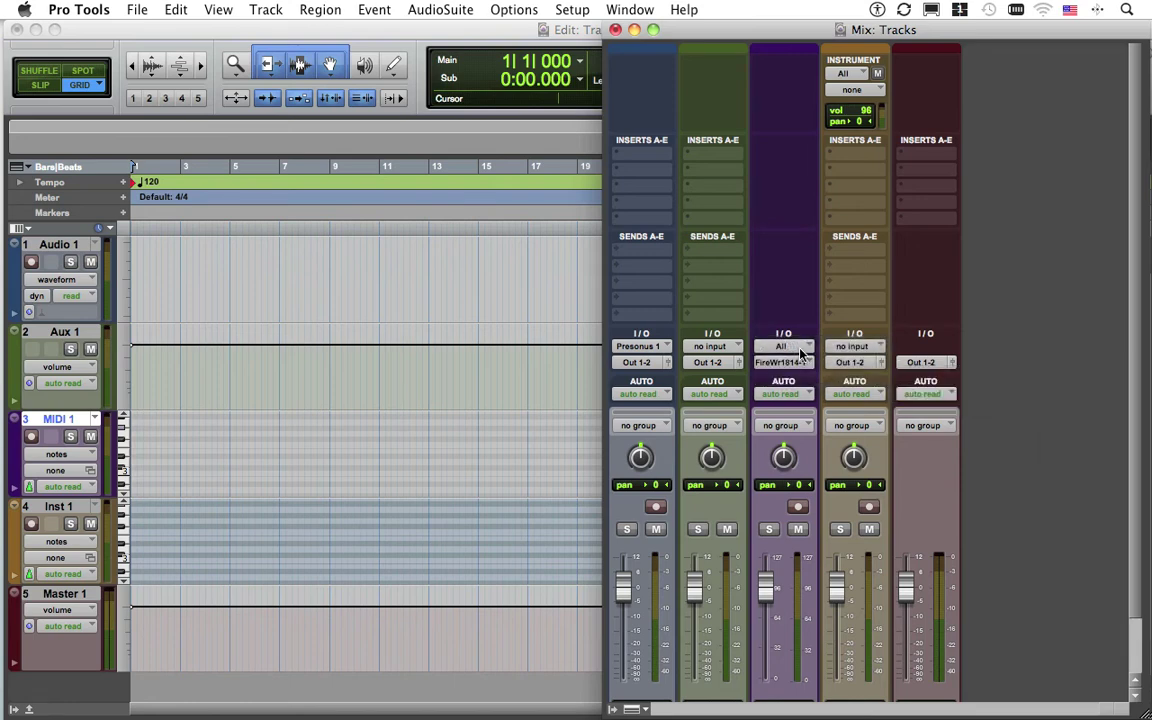
Step: Select Inst 1, compare it with MIDI 1 and Aux 1 selected together, and leave only Inst 1 selected
scroll(795, 432, "down", 3)
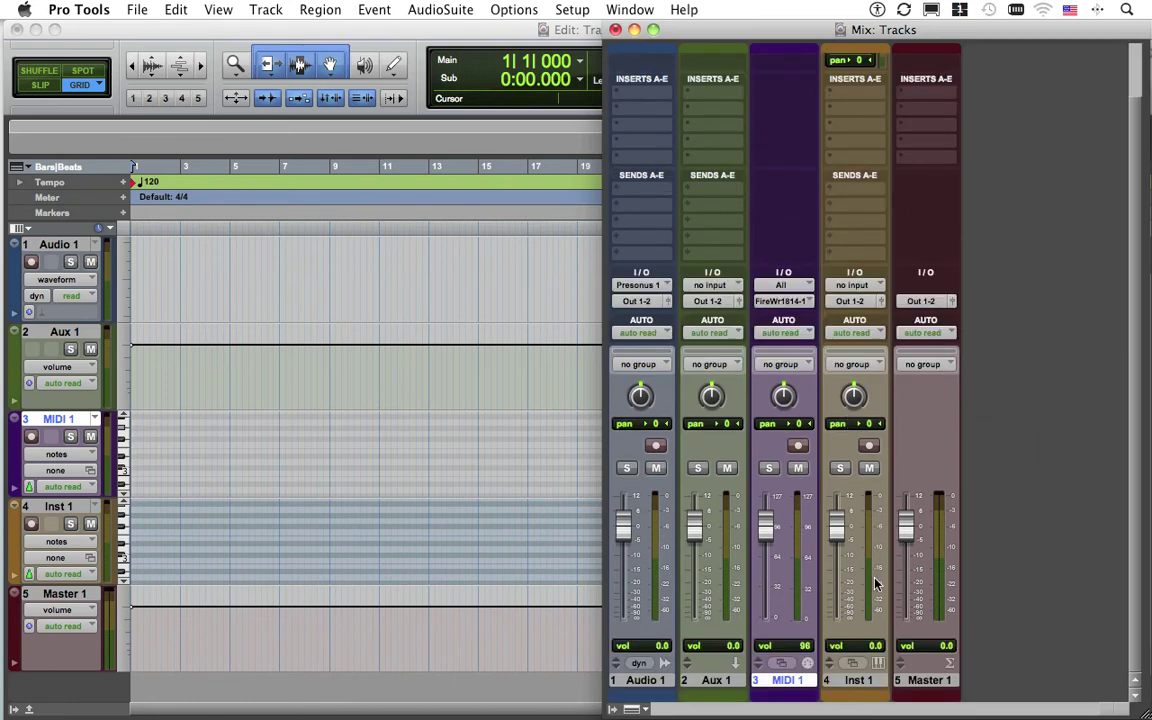
left_click(860, 681)
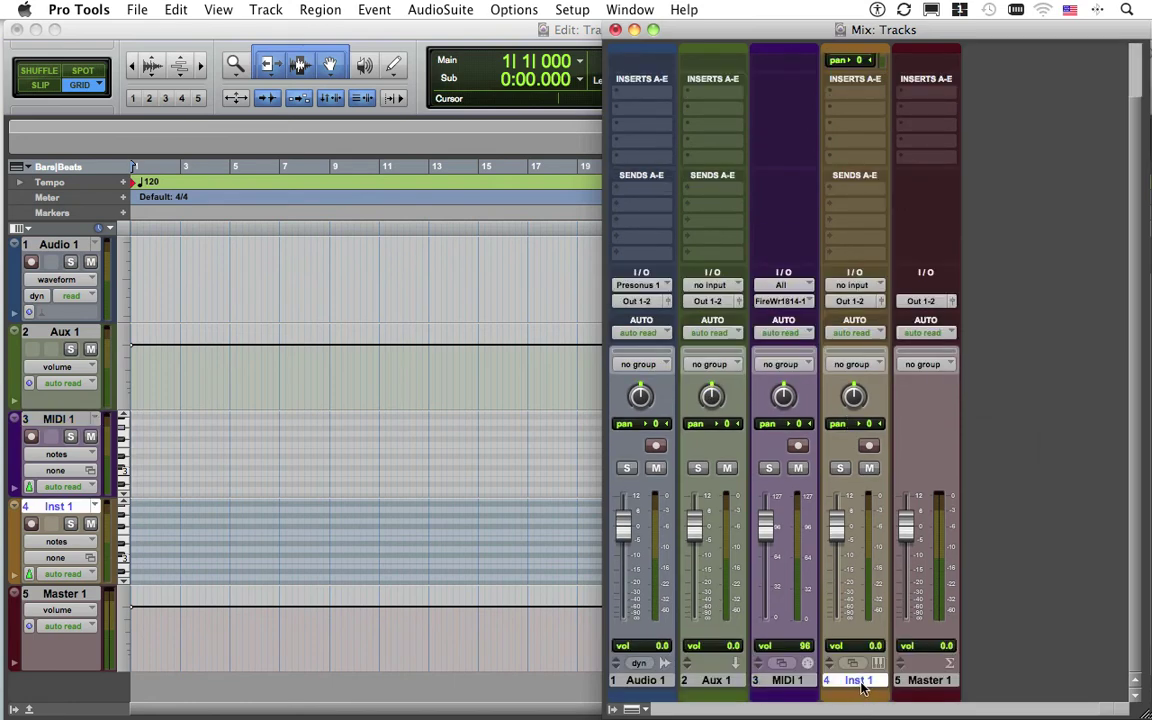
left_click(783, 681)
left_click(716, 681, "shift")
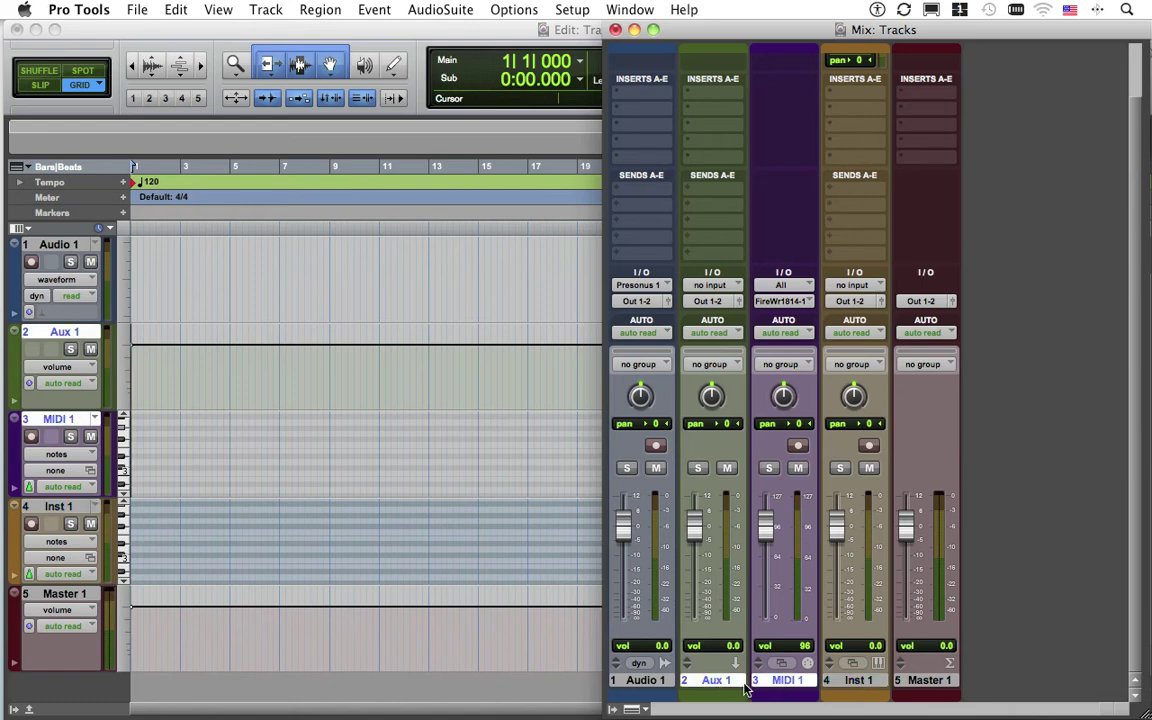
left_click(857, 681)
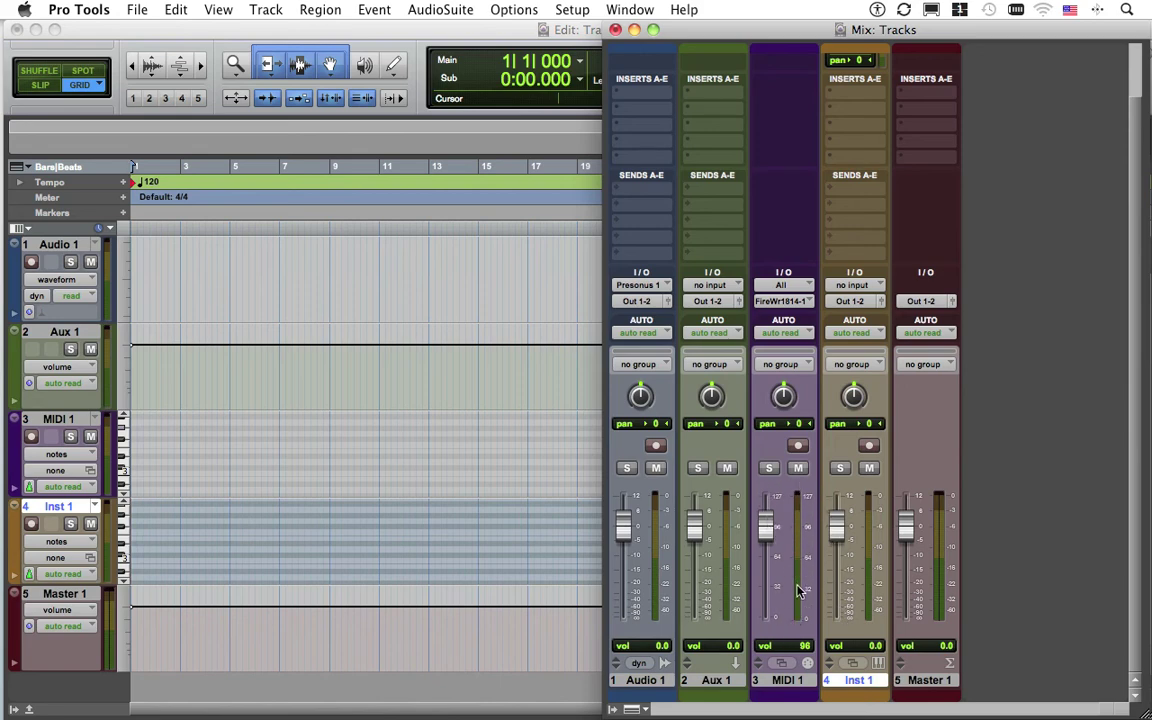
Step: Compare Inst 1's instrument MIDI input choices, including the E-MU Xboard25 channels, with MIDI 1's input choices, keeping both on All
scroll(797, 590, "up", 3)
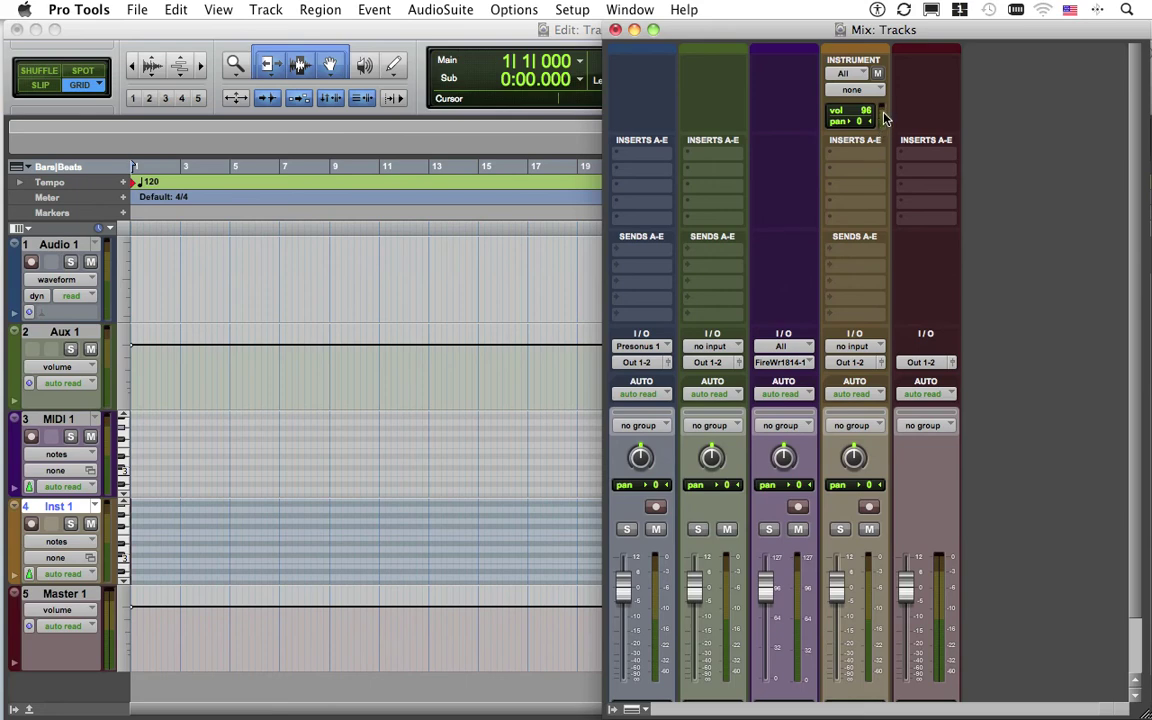
left_click(843, 74)
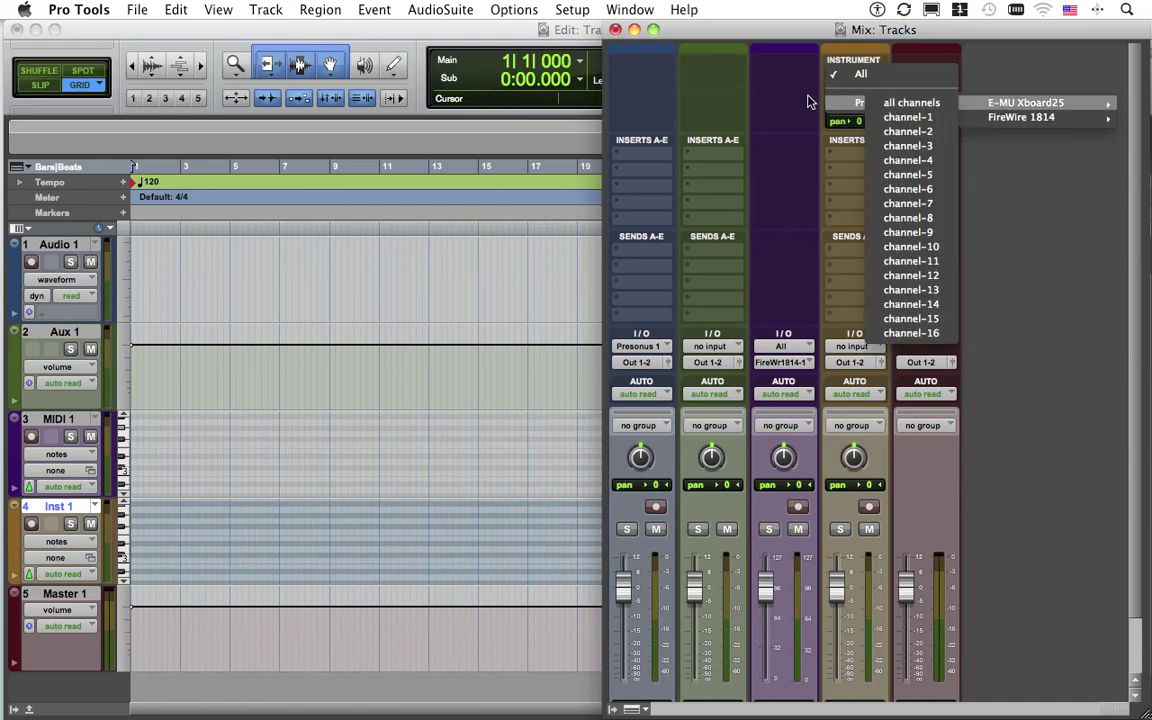
left_click(808, 99)
left_click(785, 346)
mouse_move(797, 378)
left_click(950, 390)
left_click_drag(840, 110, 866, 116)
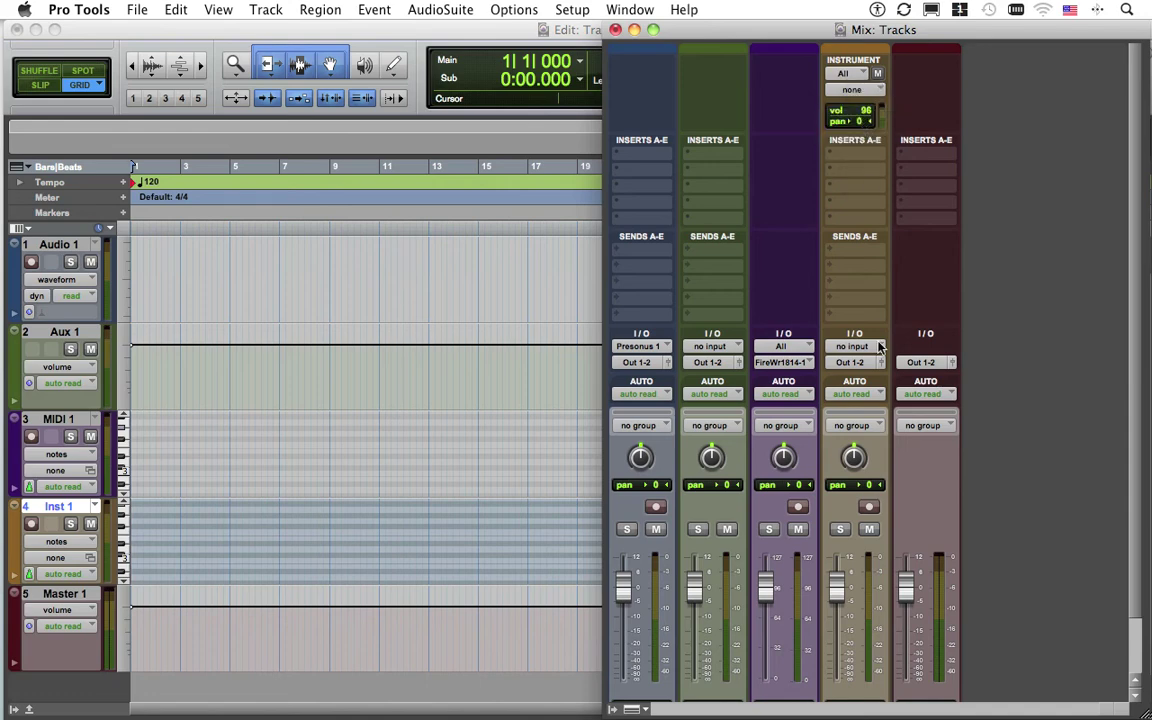
Step: Select Master 1 and try lowering its volume fader to about -9.5 and -15.1, resetting it to the default 0.0
scroll(938, 546, "down", 2)
left_click(928, 682)
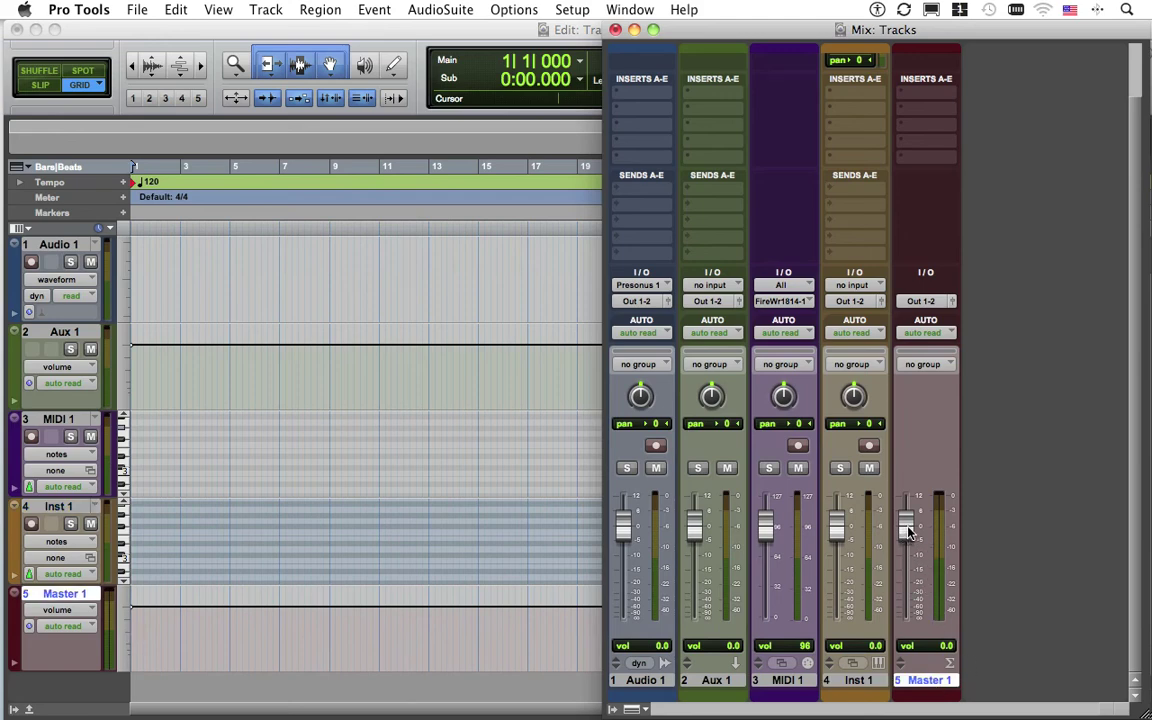
left_click_drag(909, 533, 906, 588)
left_click(907, 590, "alt")
left_click_drag(906, 522, 907, 557)
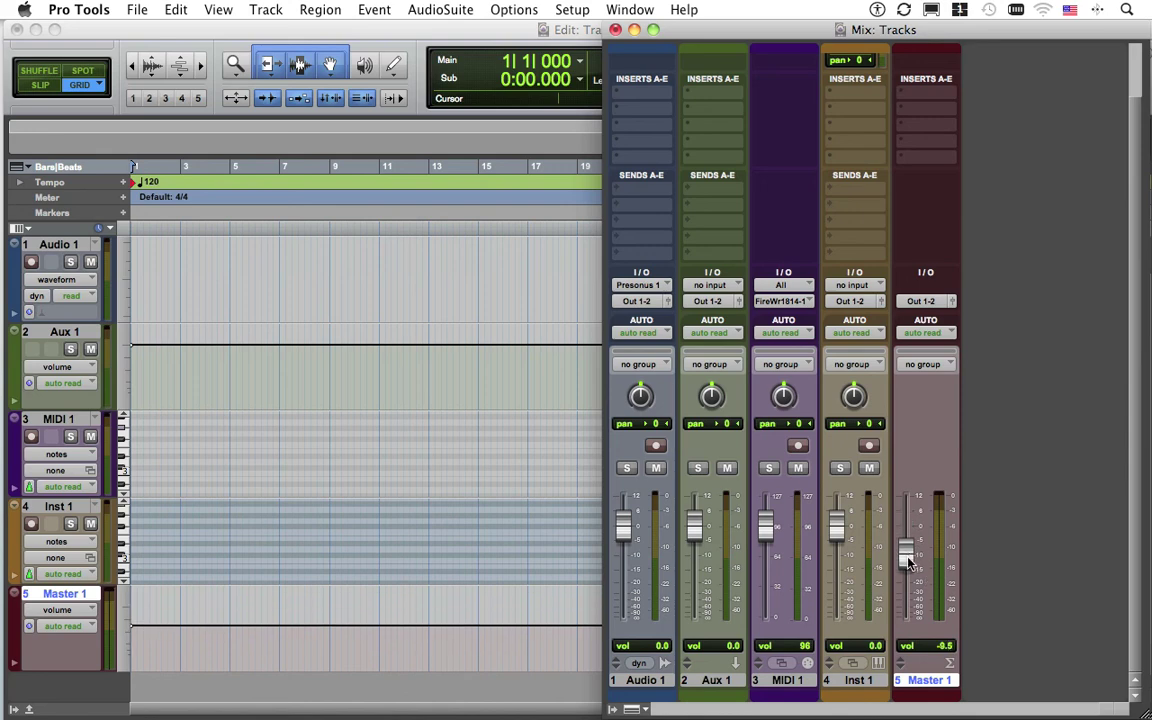
left_click_drag(907, 557, 907, 577)
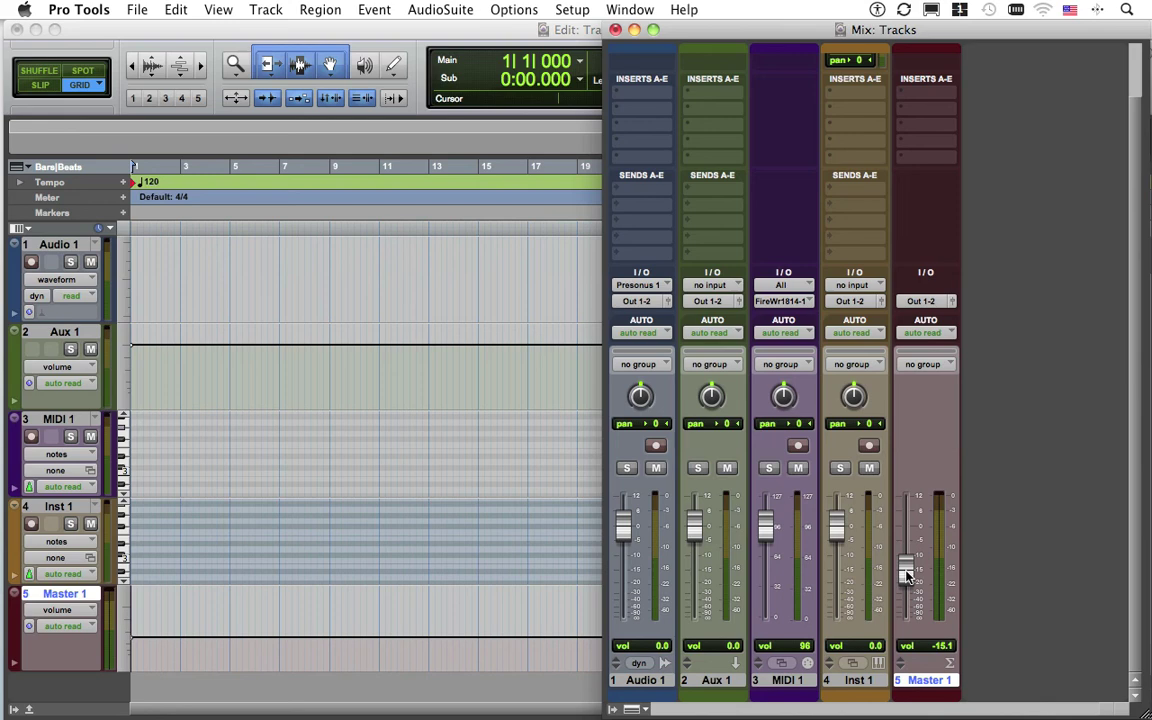
left_click(907, 576, "alt")
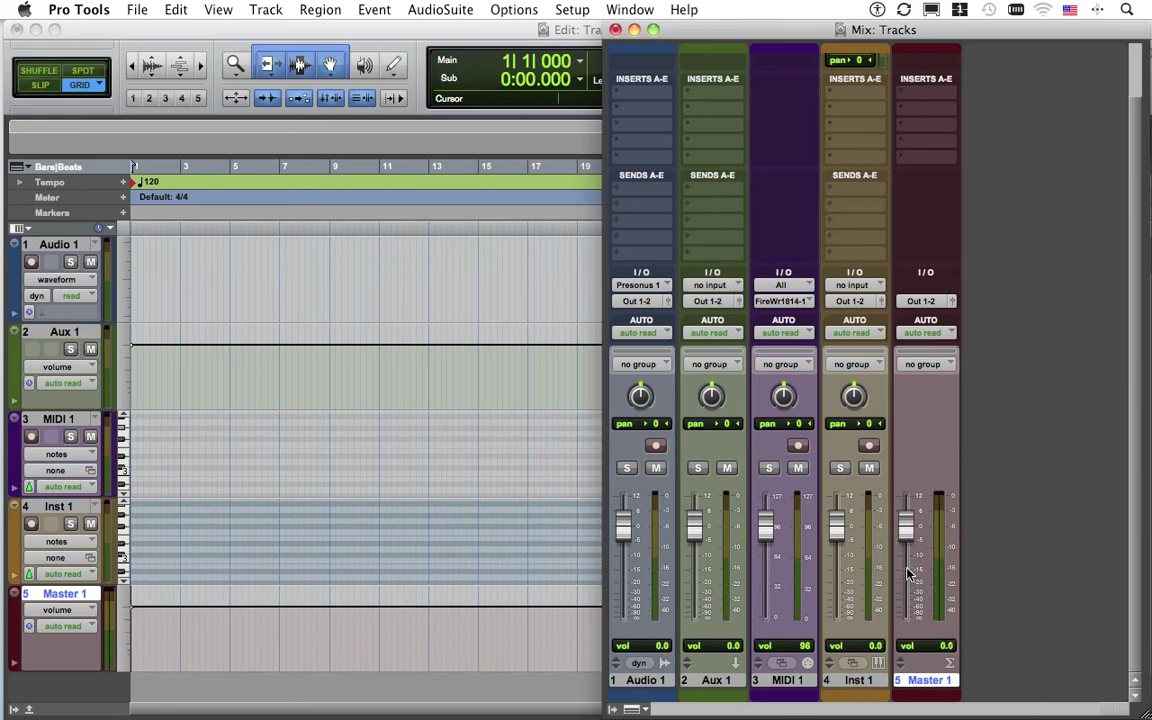